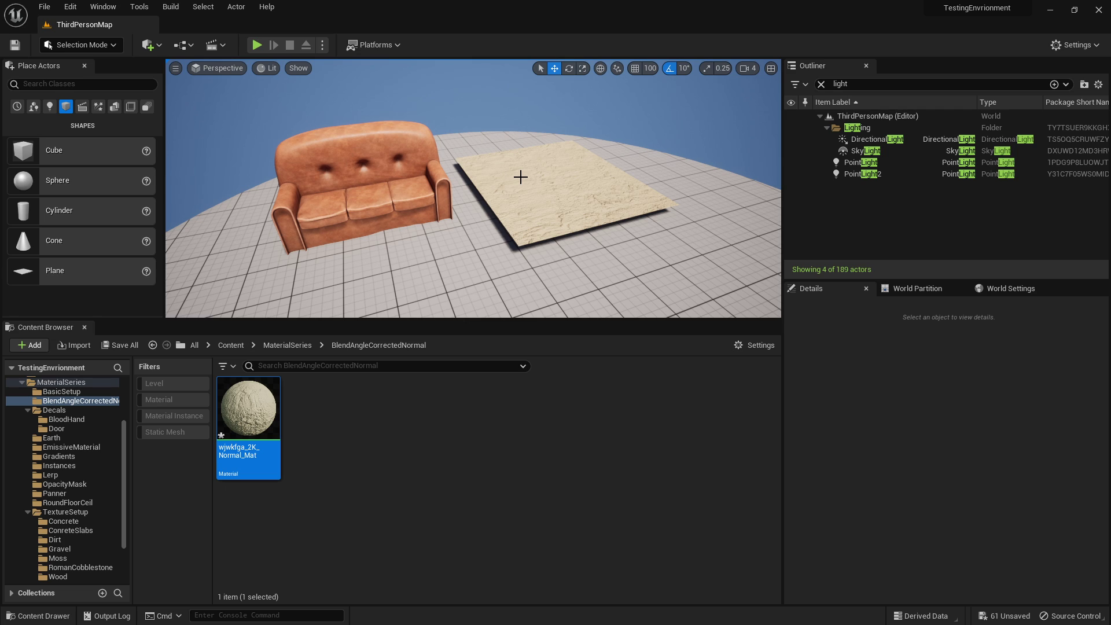
Step: Open the plane's wjwkfga_2K_Normal_Mat material and examine the two texture samples and the BlendAngleCorrectedNormals node in its graph
scroll(521, 177, up, 10)
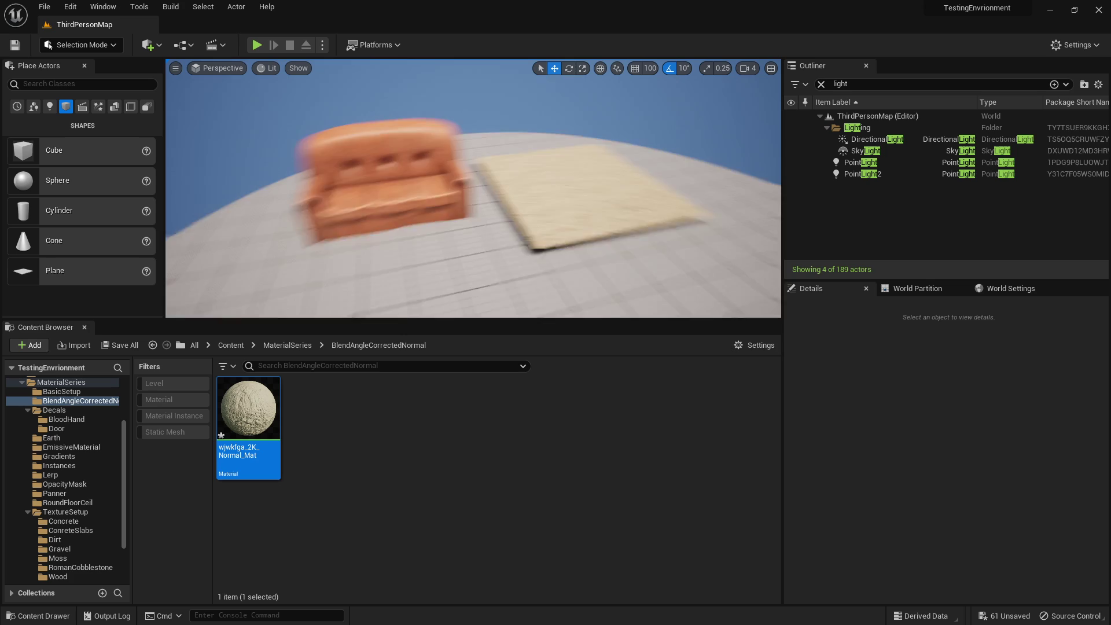
click(510, 167)
scroll(550, 188, down, 3)
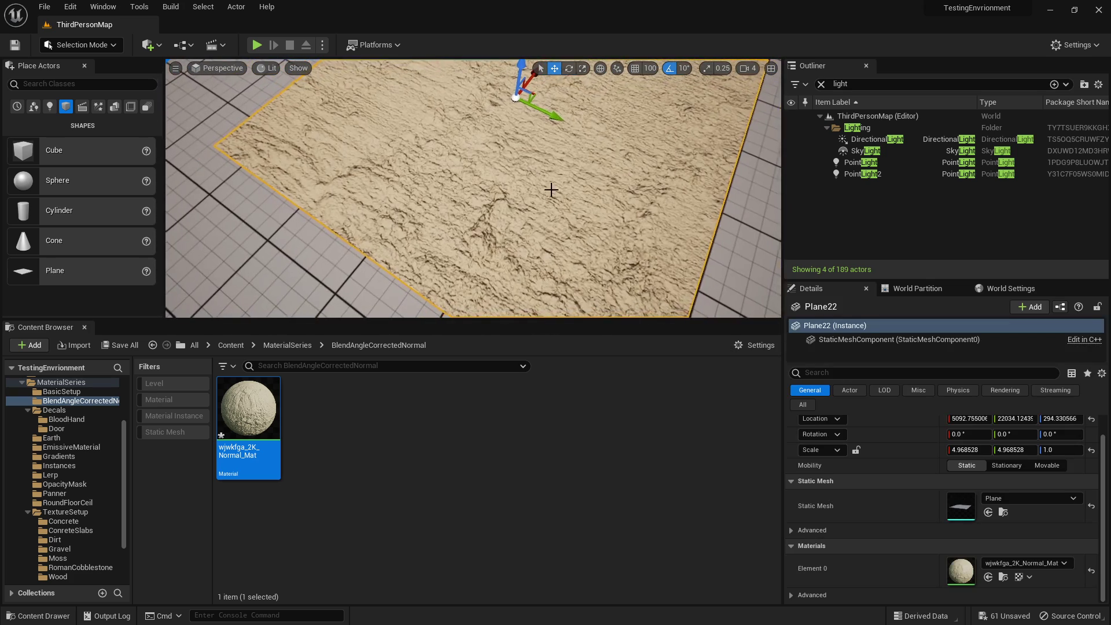
drag(770, 1, 626, 0)
right_drag(412, 338, 729, 297)
click(729, 297)
drag(414, 195, 402, 223)
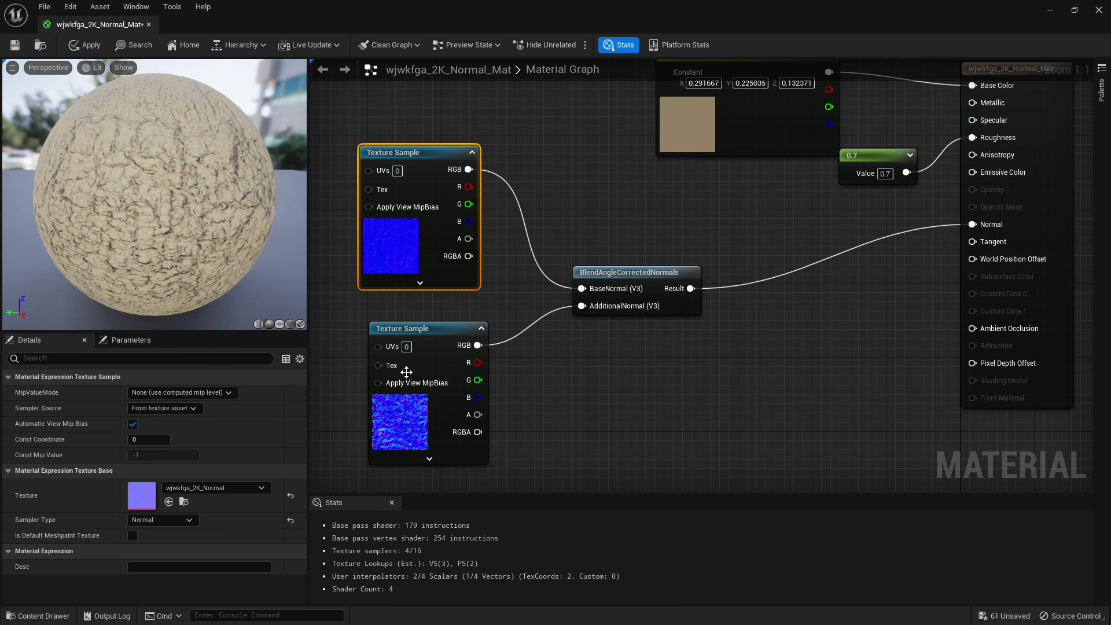
drag(400, 398, 380, 409)
click(579, 336)
drag(769, 379, 770, 379)
right_drag(914, 215, 706, 280)
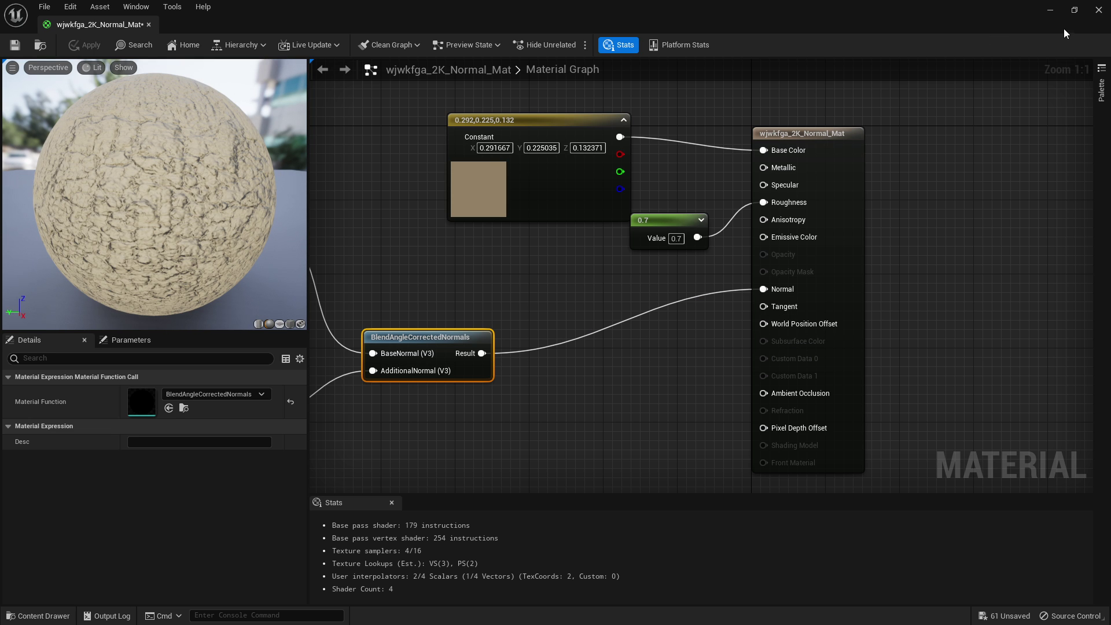
click(1047, 10)
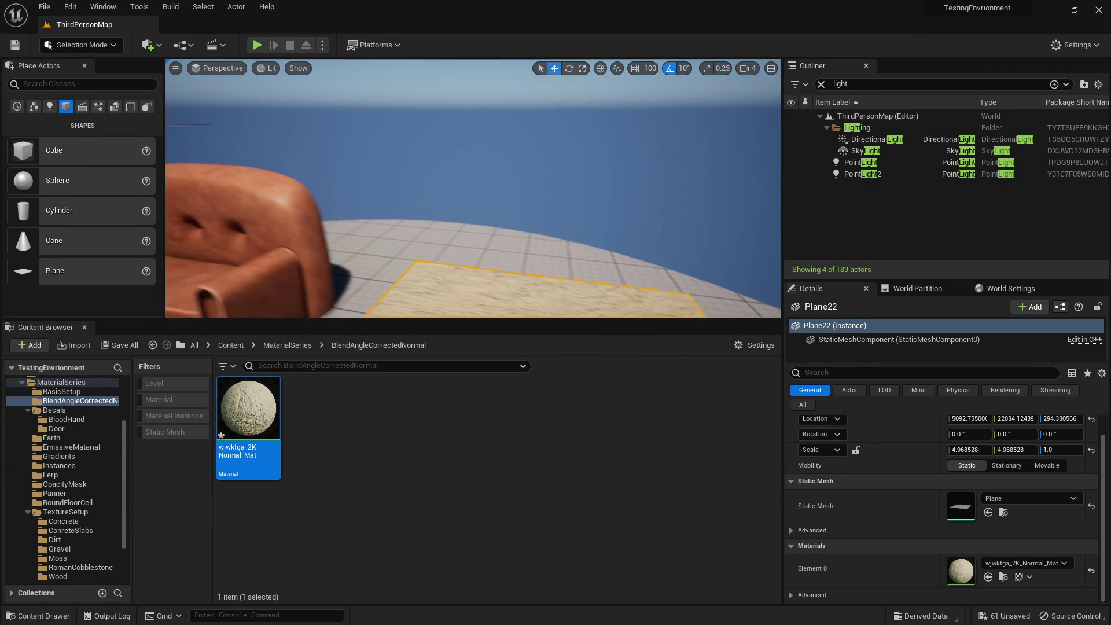
Step: Select the couch and inspect its leather surface close up in a full-screen viewport
click(459, 251)
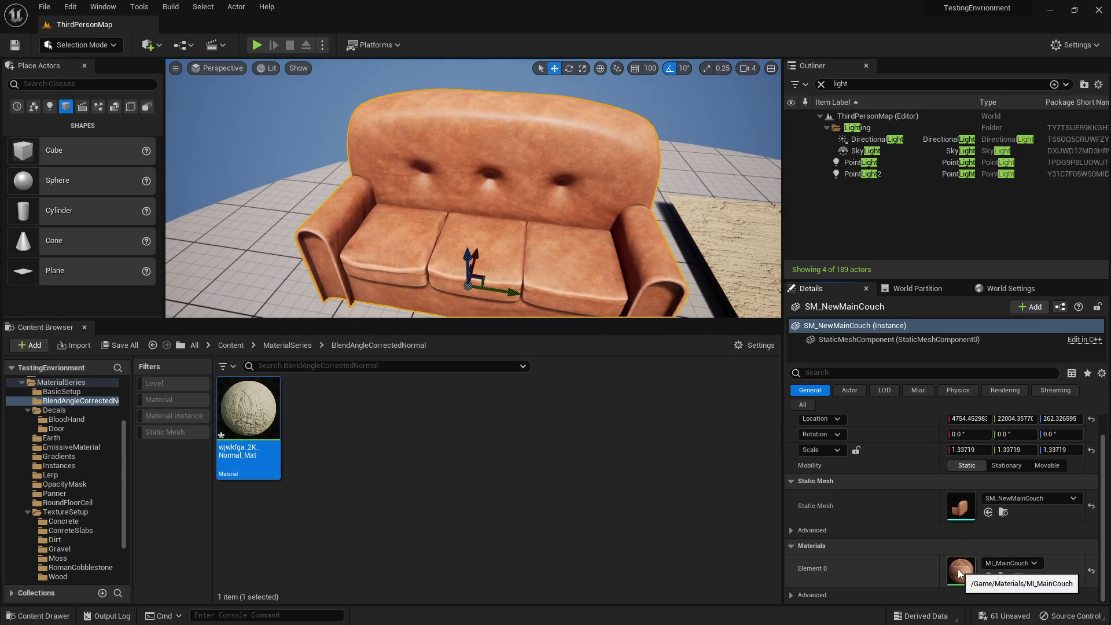
key(w)
right_drag(459, 251, 409, 314)
key(Escape)
key(F11)
right_drag(459, 364, 810, 372)
right_drag(795, 297, 769, 293)
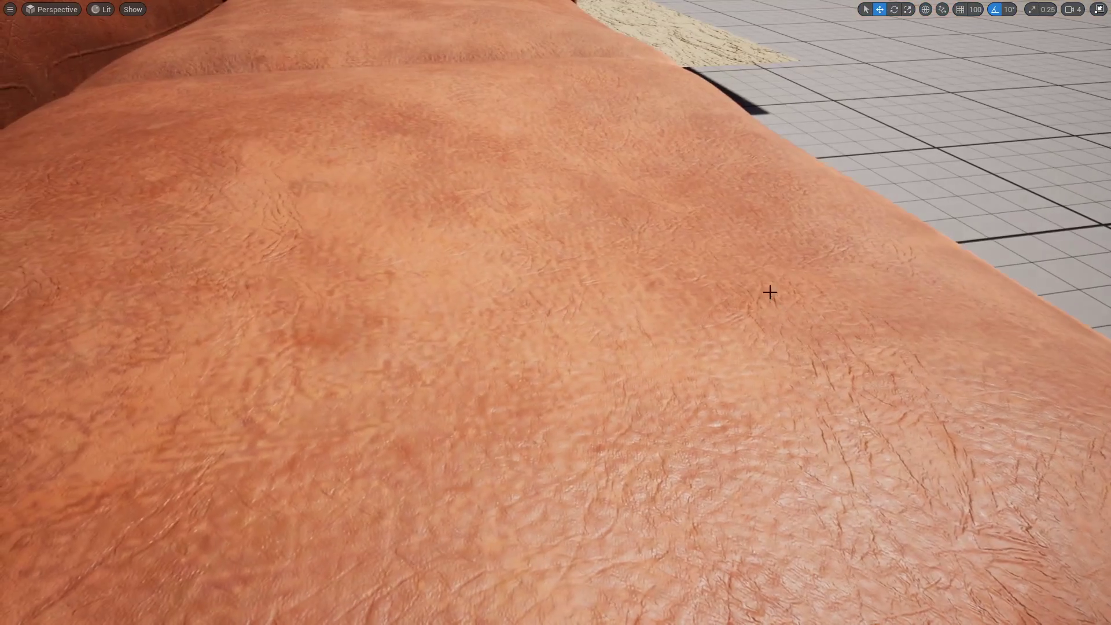
right_drag(576, 423, 586, 169)
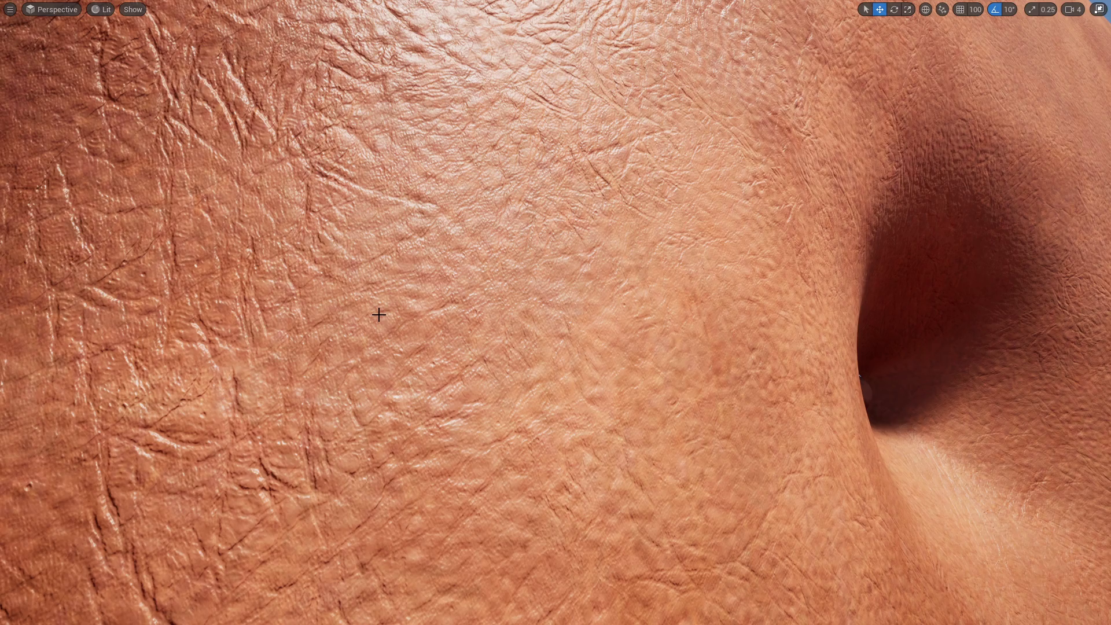
right_drag(393, 418, 410, 425)
click(393, 419)
key(F11)
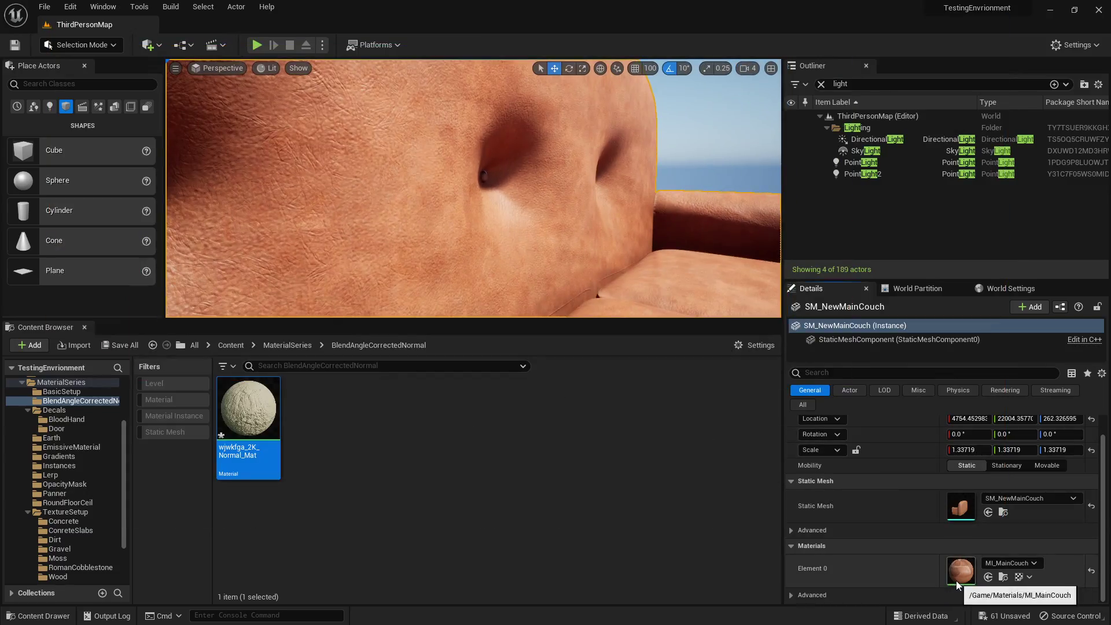
Step: Open the couch's MI_MainCouch material instance and compare the fine wrinkles on the backrest near and far in the full-screen viewport
double_click(956, 581)
click(1050, 10)
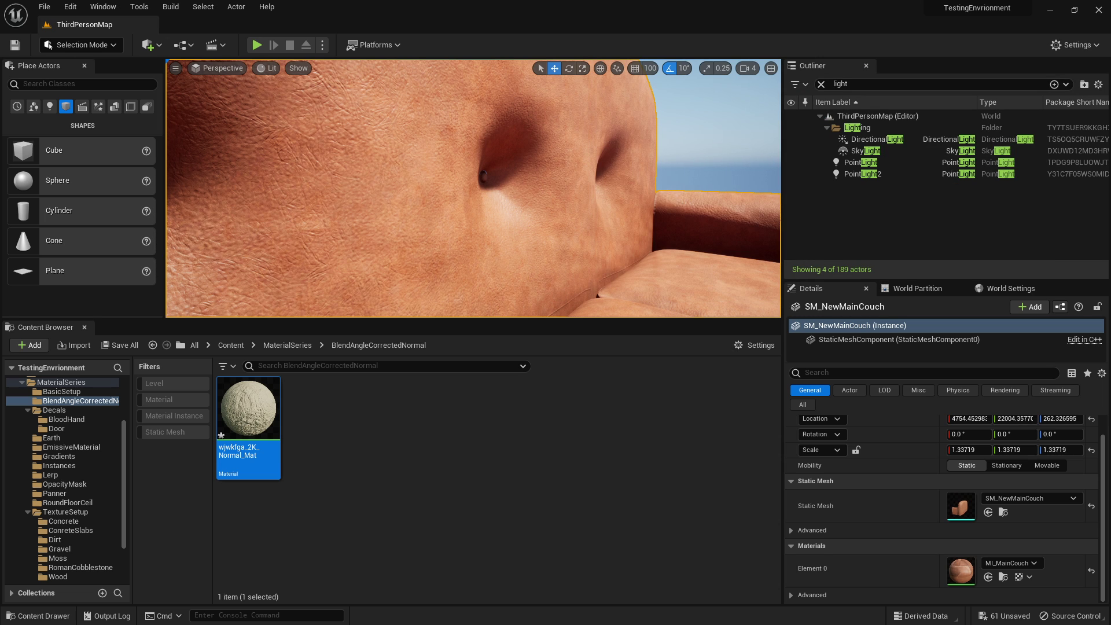
right_drag(376, 109, 376, 109)
key(F11)
right_drag(486, 198, 449, 203)
right_drag(340, 258, 339, 258)
key(s)
key(w)
key(s)
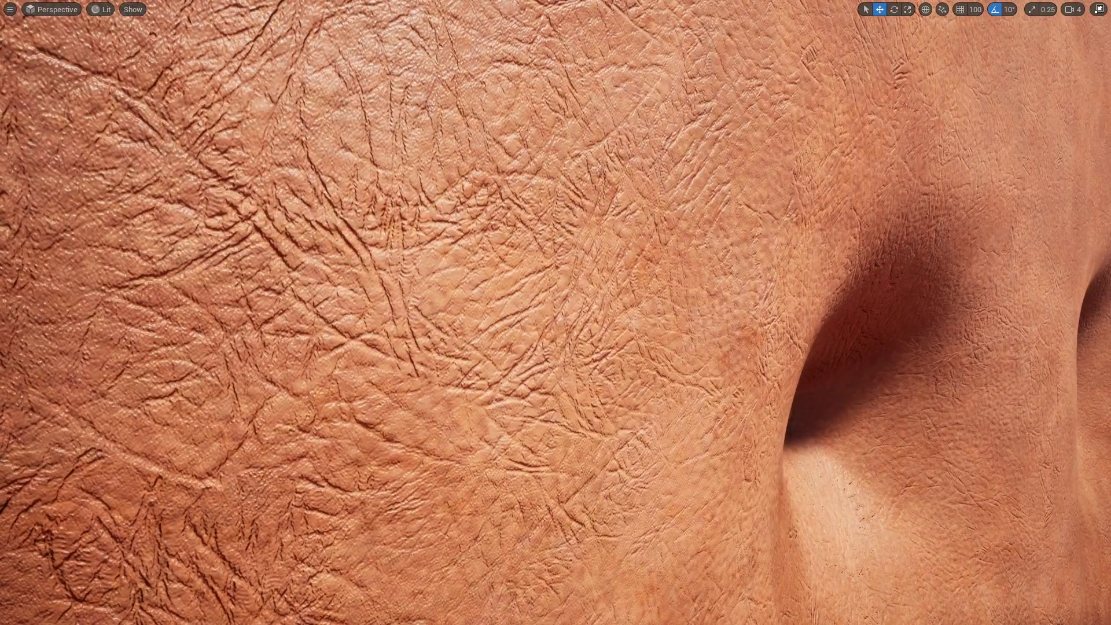
key(s)
right_drag(340, 258, 340, 255)
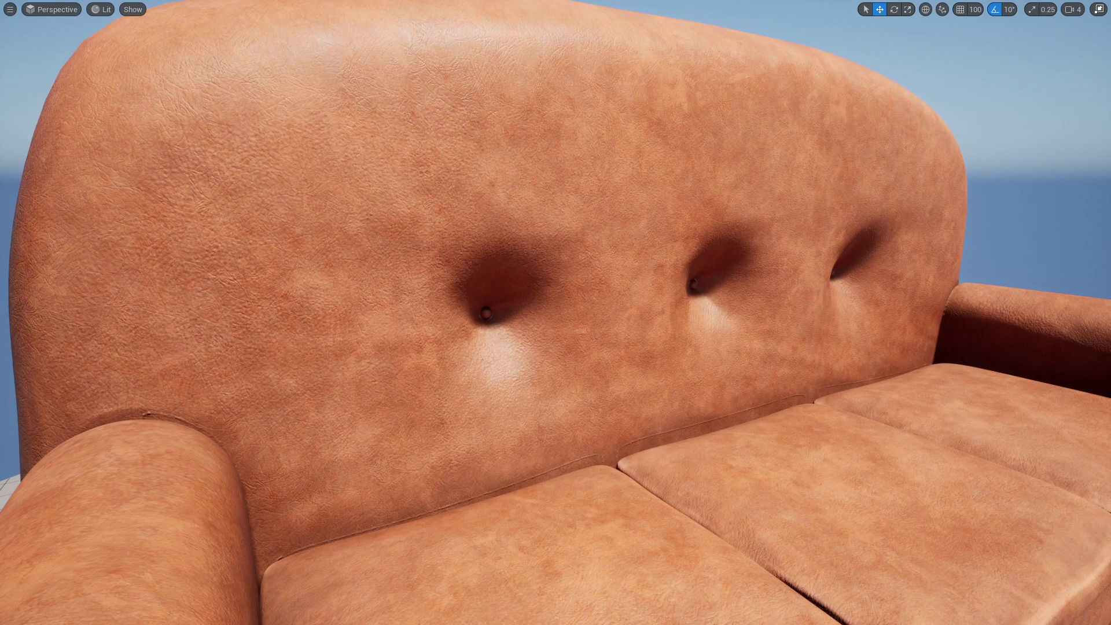
click(611, 271)
right_drag(611, 271, 611, 270)
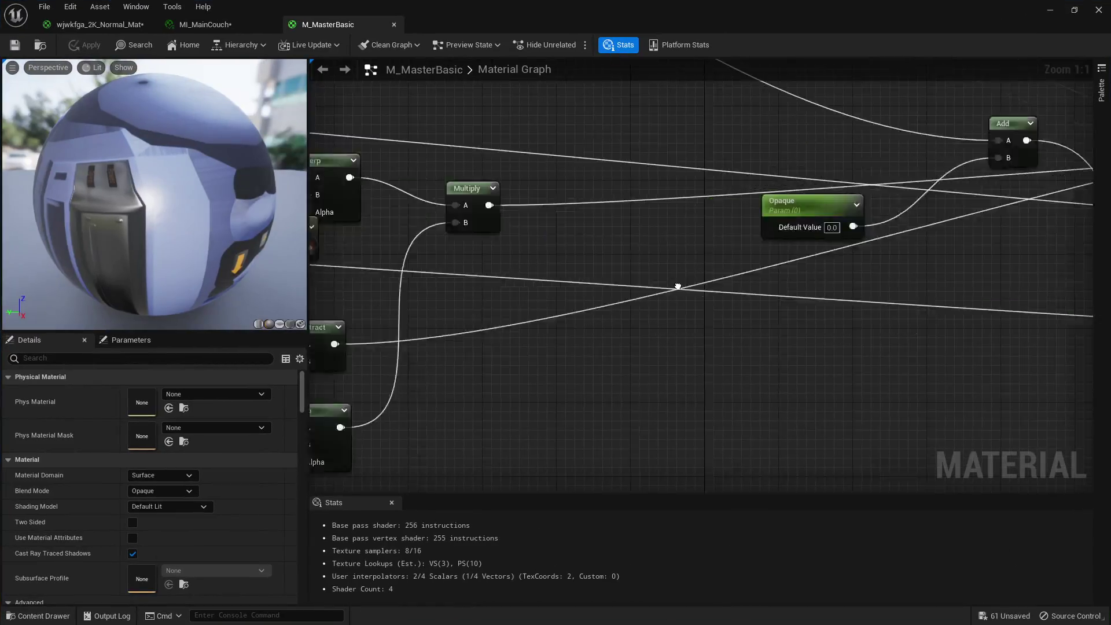
Step: Locate the normal map blending section in the M_MasterBasic material graph
scroll(677, 286, down, 12)
scroll(566, 328, up, 4)
scroll(566, 328, up, 5)
right_drag(566, 329, 393, 288)
scroll(440, 335, up, 3)
right_drag(700, 210, 697, 205)
drag(334, 266, 579, 370)
right_drag(563, 268, 557, 297)
drag(496, 254, 756, 492)
click(792, 232)
Step: Examine the BlendAngleCorrectedNormals node, its base normal texture, and the FlattenNormal and MicroNormals nodes feeding its additional normal
drag(508, 255, 694, 330)
right_drag(662, 159, 428, 361)
click(578, 292)
drag(387, 71, 774, 308)
right_drag(774, 145, 658, 247)
click(655, 248)
drag(430, 265, 545, 327)
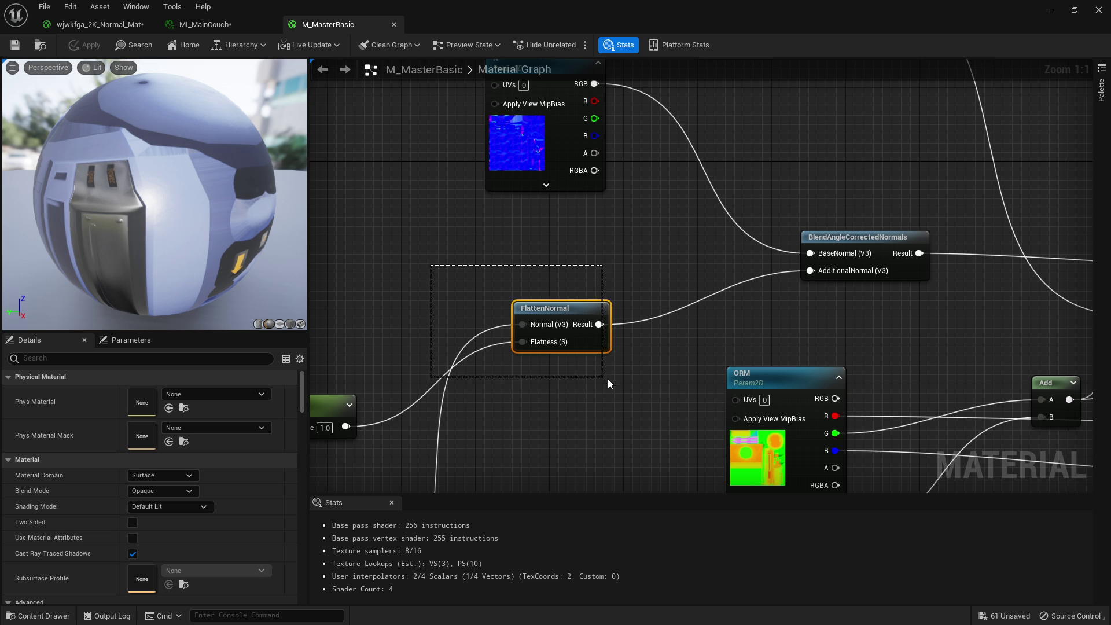
drag(607, 378, 608, 382)
right_drag(583, 379, 715, 316)
drag(428, 344, 438, 317)
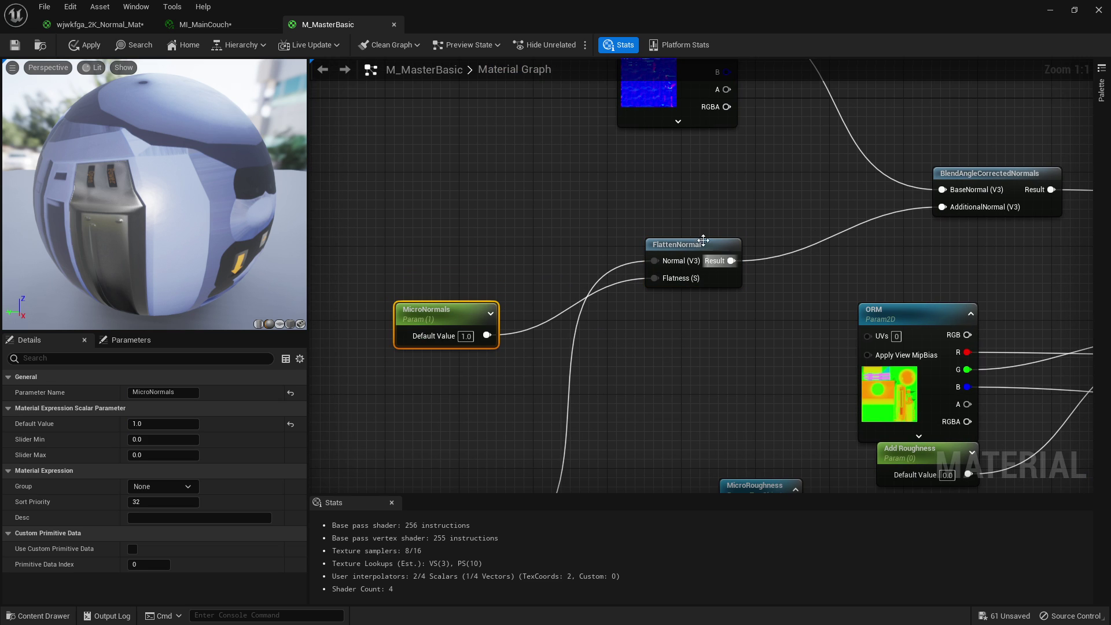
Step: Try a different MicroNormals strength in the MI_MainCouch instance with the couch in view, and undo the change
click(205, 25)
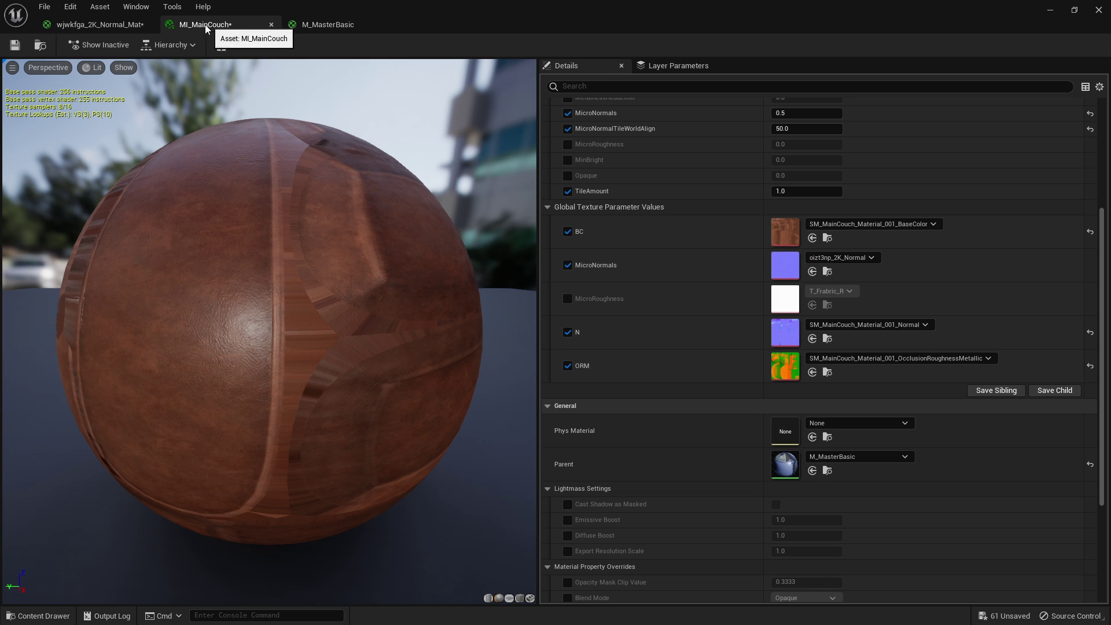
click(694, 10)
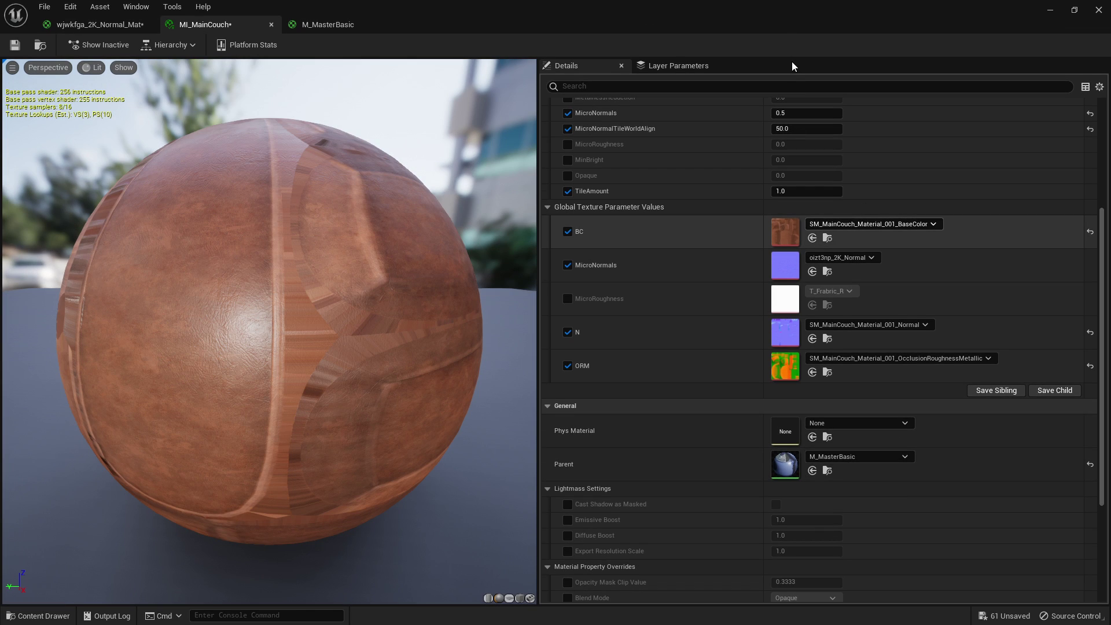
drag(804, 17, 882, 56)
scroll(950, 187, up, 2)
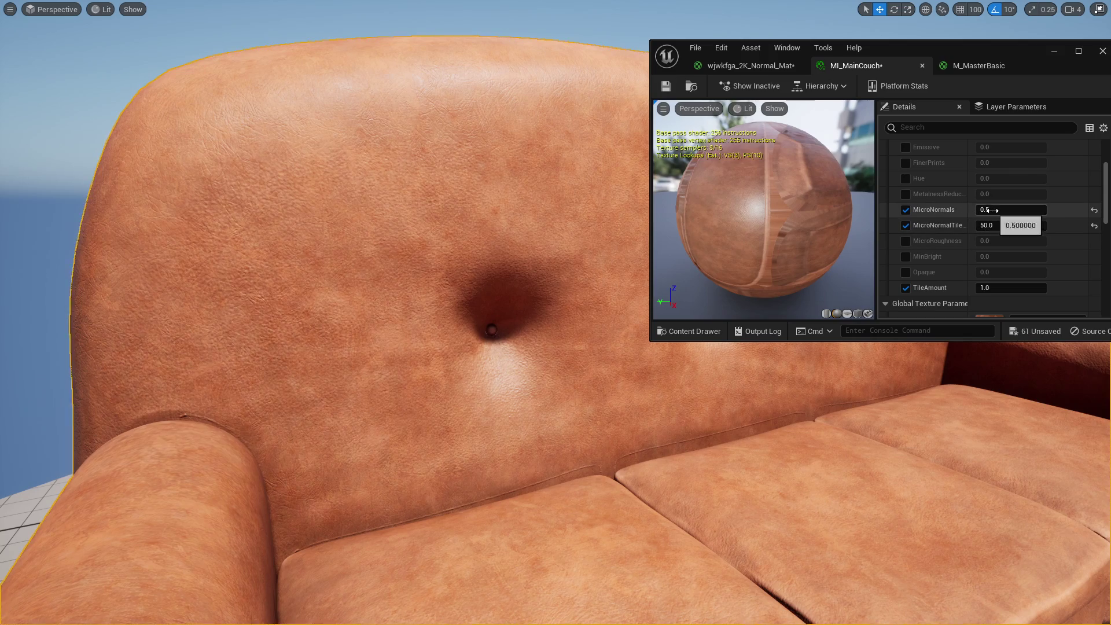
drag(1010, 210, 1040, 210)
key(ctrl+z)
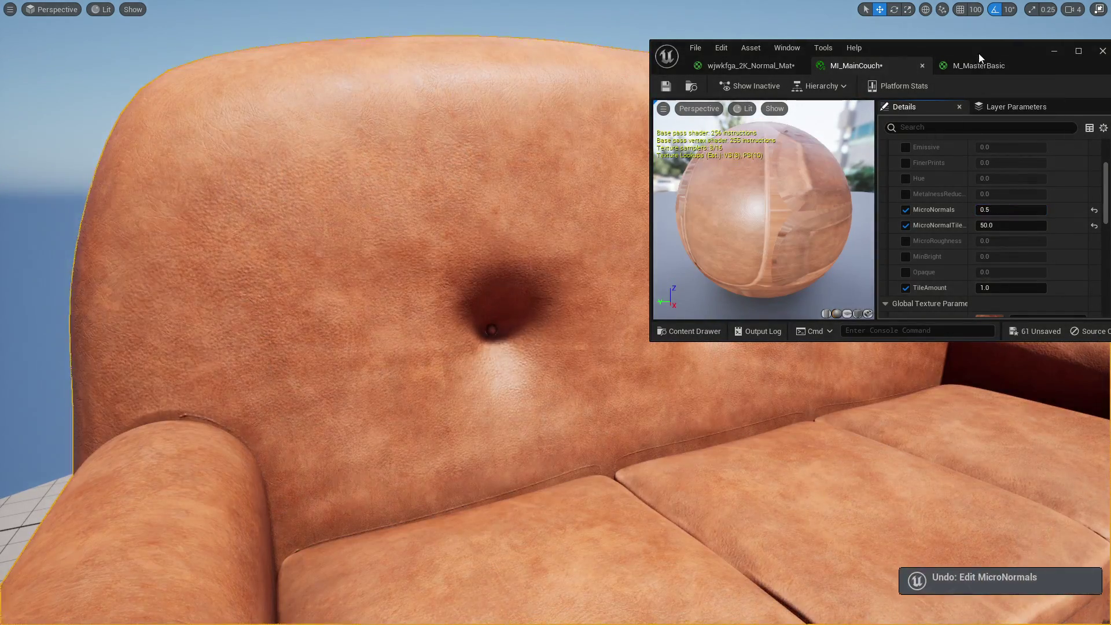
Step: Return to the M_MasterBasic graph and select the BlendAngleCorrectedNormals node to review its inputs
drag(977, 53, 789, 1)
double_click(780, 512)
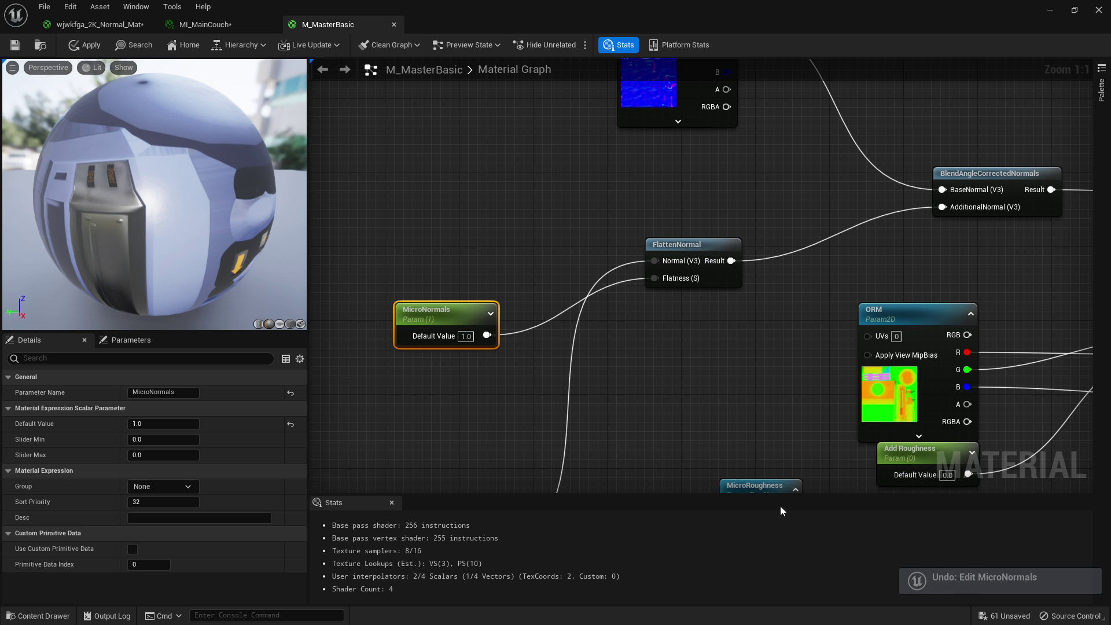
right_drag(959, 162, 647, 219)
drag(769, 288, 770, 288)
right_drag(354, 145, 582, 202)
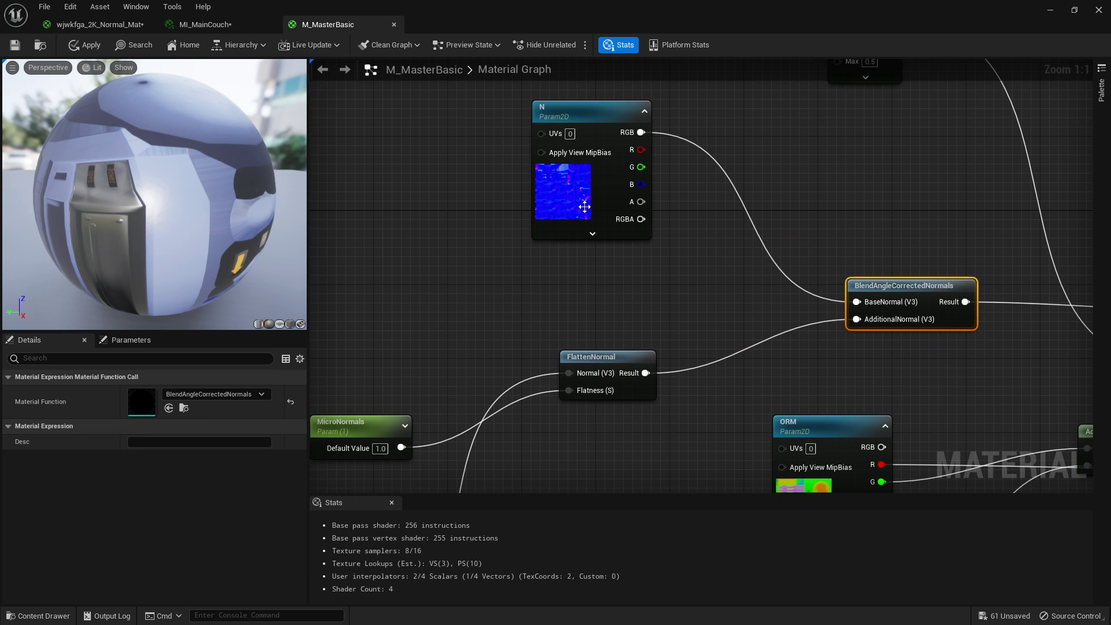
Step: Open the T_VCR_N texture of the N parameter, examine the normal map, and return to the M_MasterBasic graph
drag(582, 202, 564, 205)
scroll(172, 514, down, 3)
scroll(173, 516, up, 2)
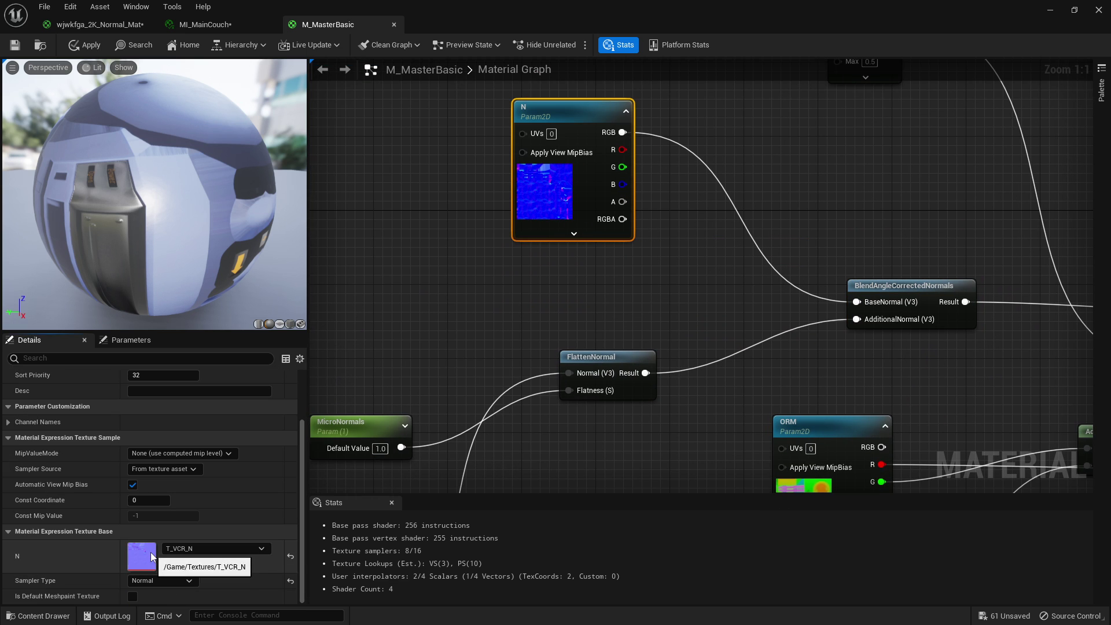
double_click(141, 590)
scroll(491, 289, down, 5)
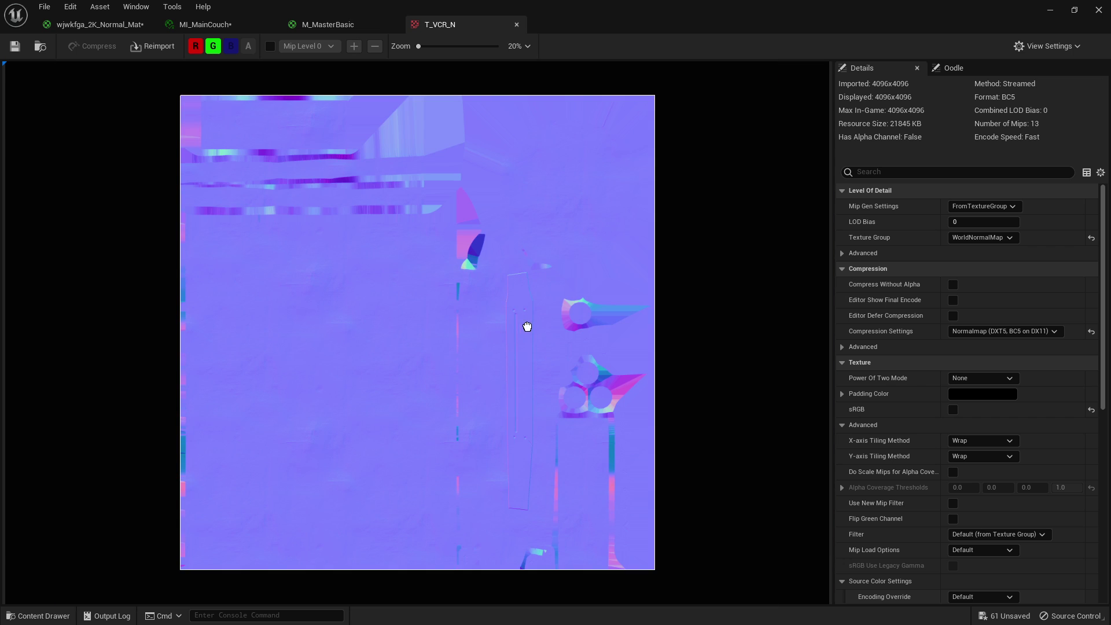
scroll(462, 376, up, 2)
click(332, 27)
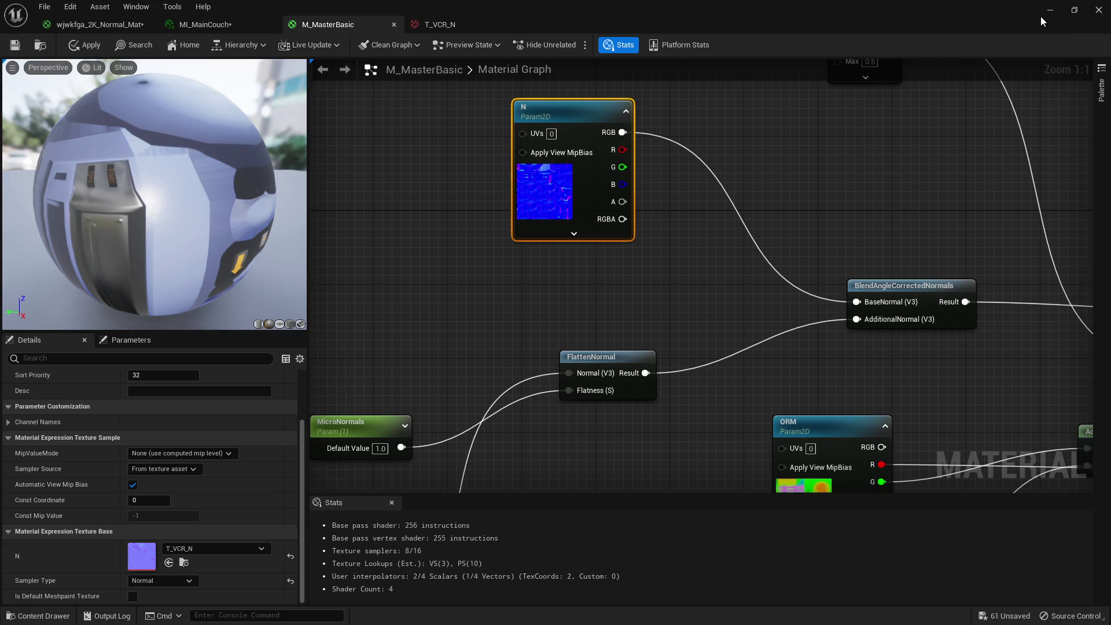
Step: Close the material editor, select the plane beside the couch, and leave the full-screen viewport
click(1098, 16)
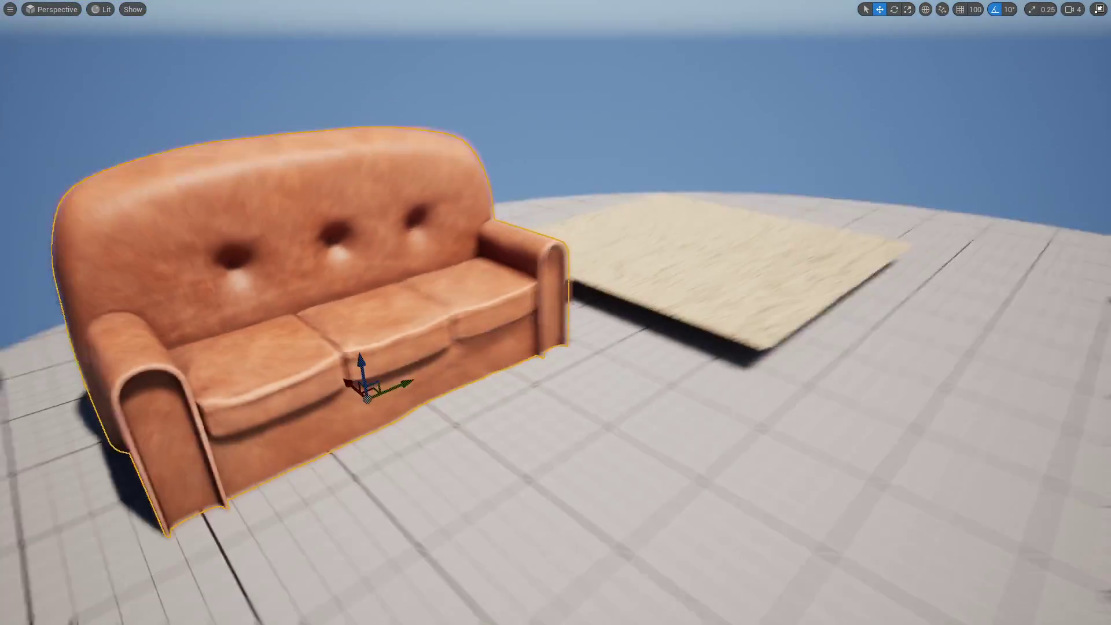
right_drag(694, 220, 665, 191)
click(695, 219)
key(e)
key(F11)
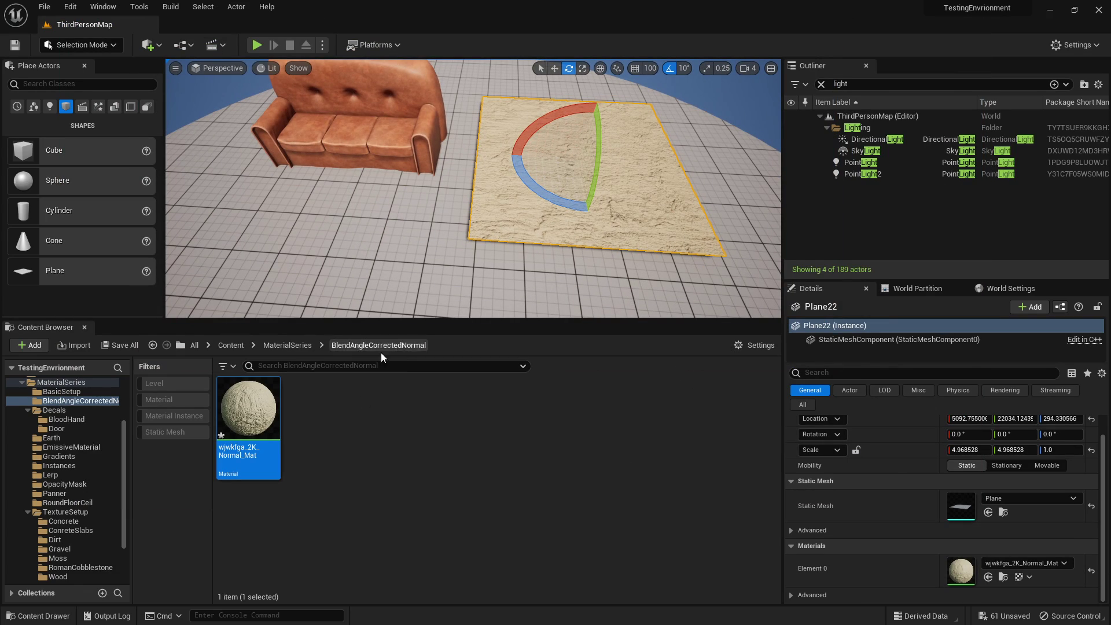
Step: Locate the wdtedbu_2K_Normal texture used by the lower texture sample of the plane's material in the Content Browser
click(288, 345)
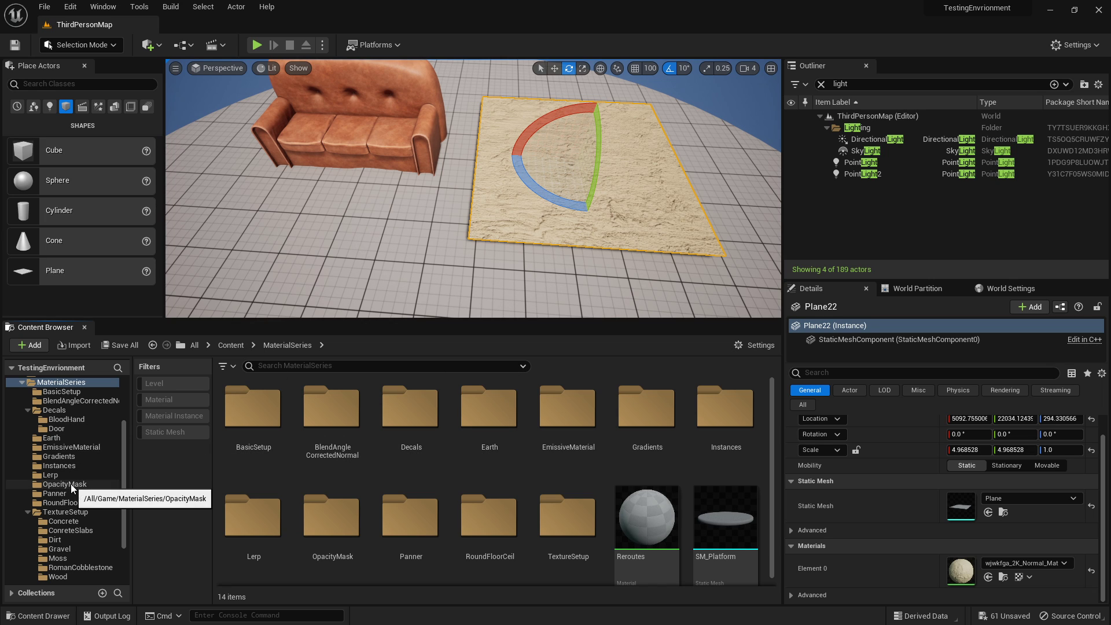
double_click(960, 571)
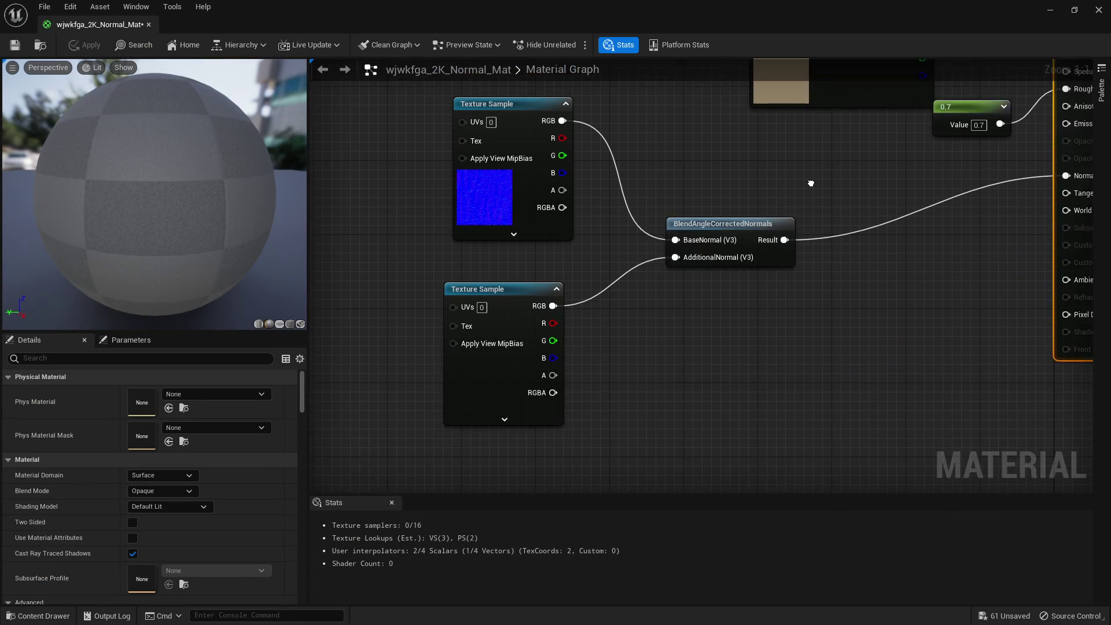
right_drag(810, 184, 864, 173)
click(538, 368)
click(184, 503)
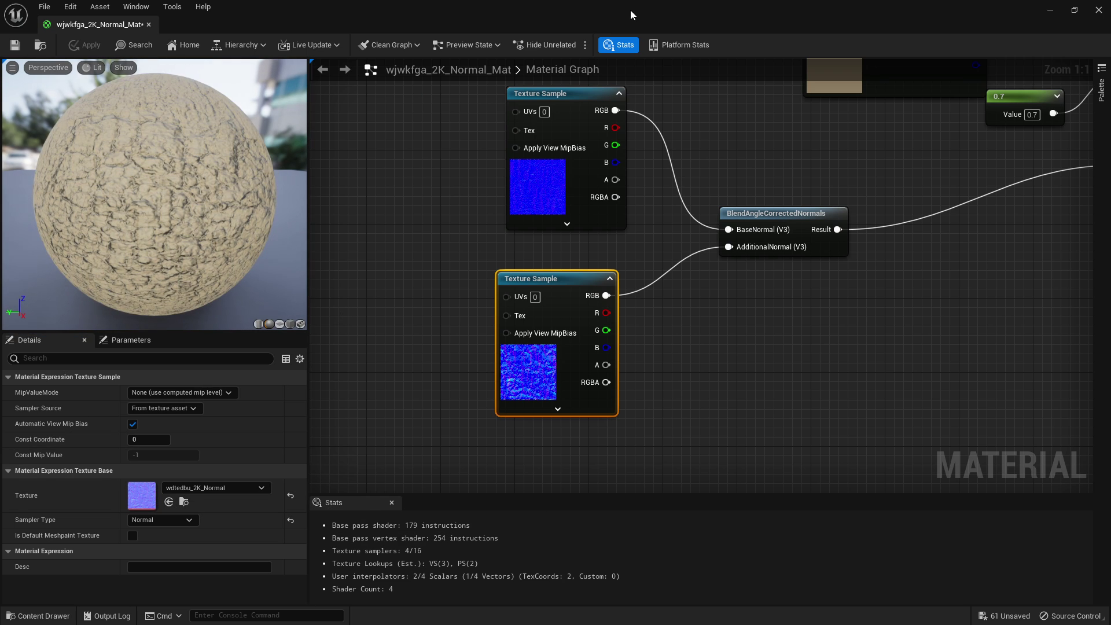
drag(631, 11, 721, 1)
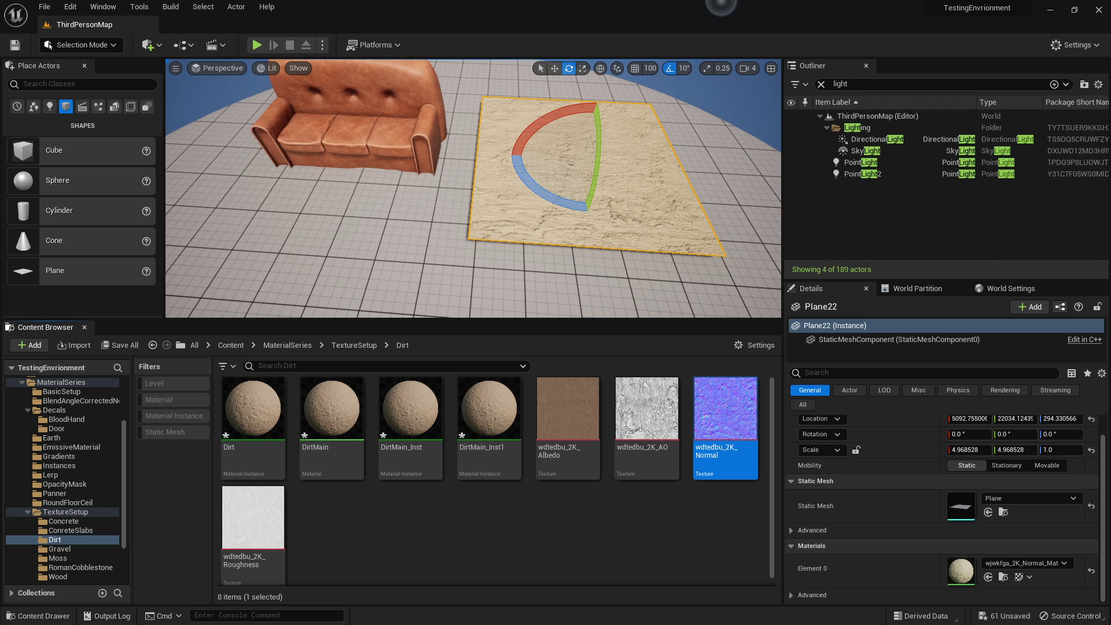
Step: Create a material named BlendNormals from the wfribhq_2K_Normal texture in the ConreteSlabs folder
click(369, 343)
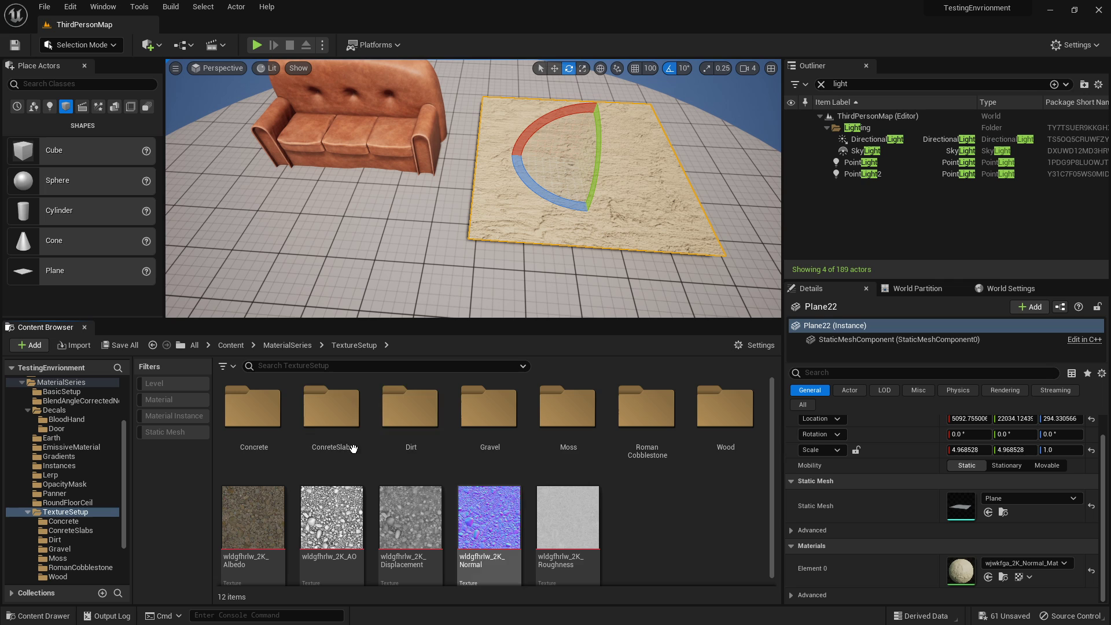
double_click(338, 426)
right_click(605, 460)
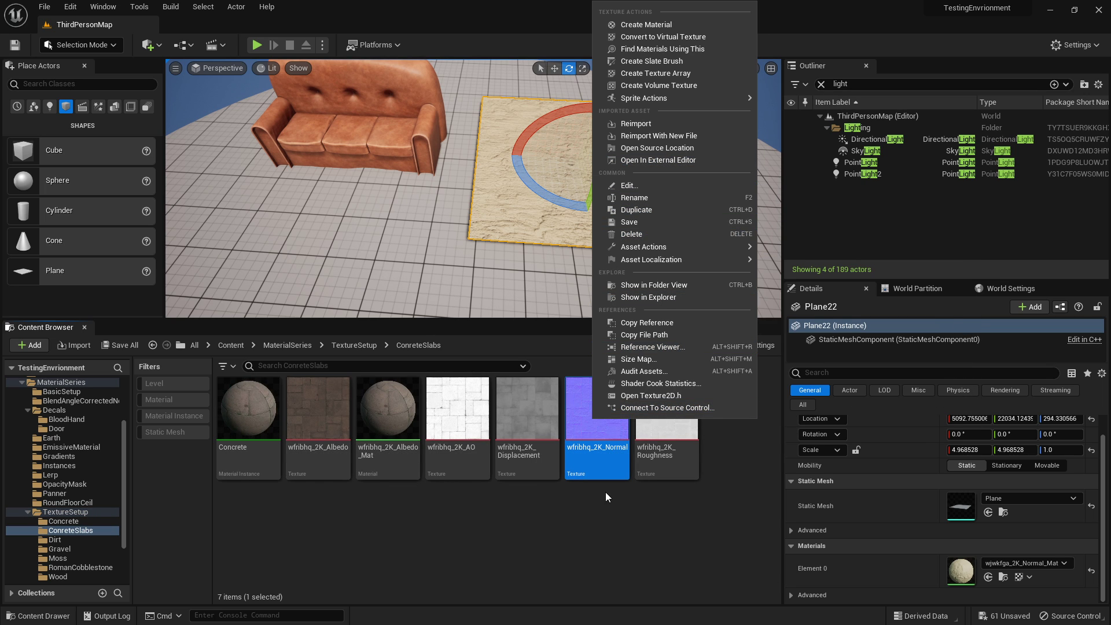
click(683, 57)
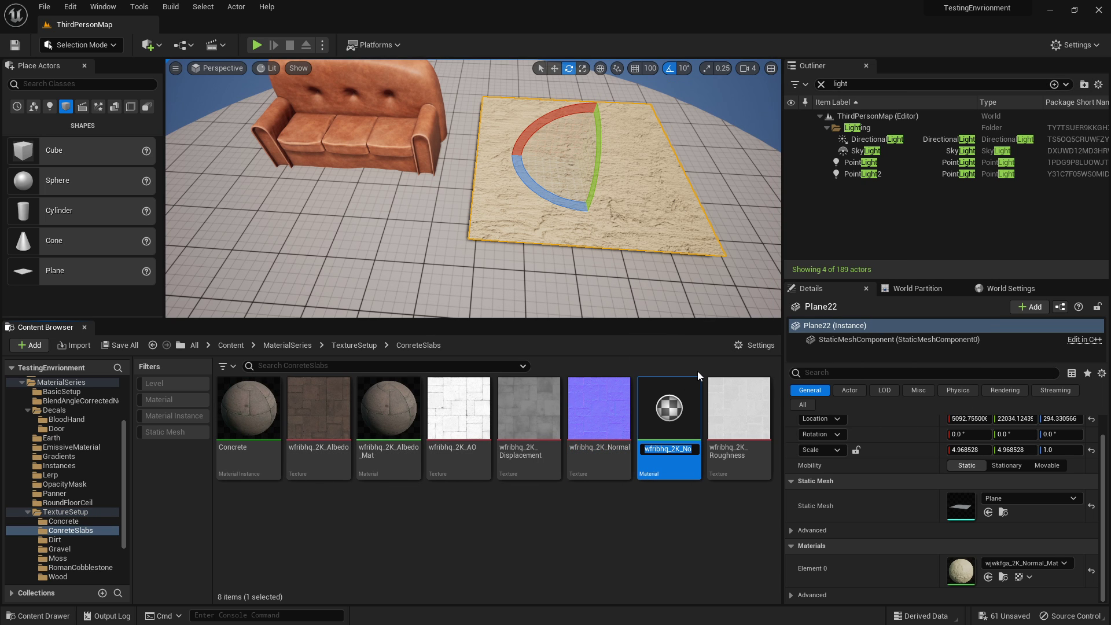
text(BlendNormals)
key(Return)
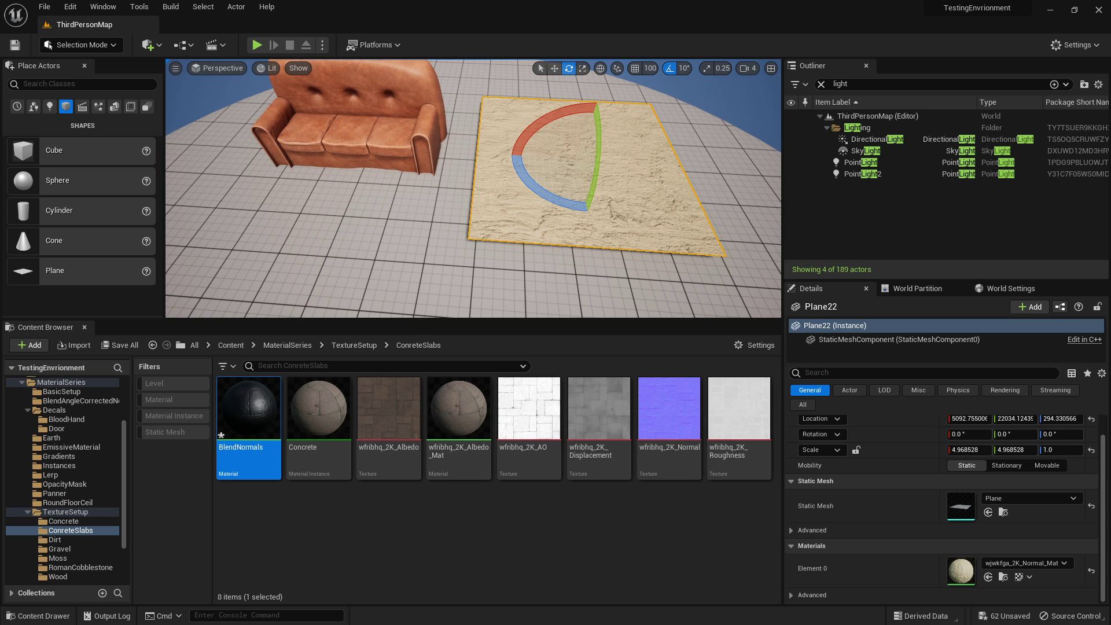
Step: Add the wldgfhrlw_2K_Normal texture from the TextureSetup folder to the BlendNormals graph and space both texture samples apart, away from the output node
click(353, 345)
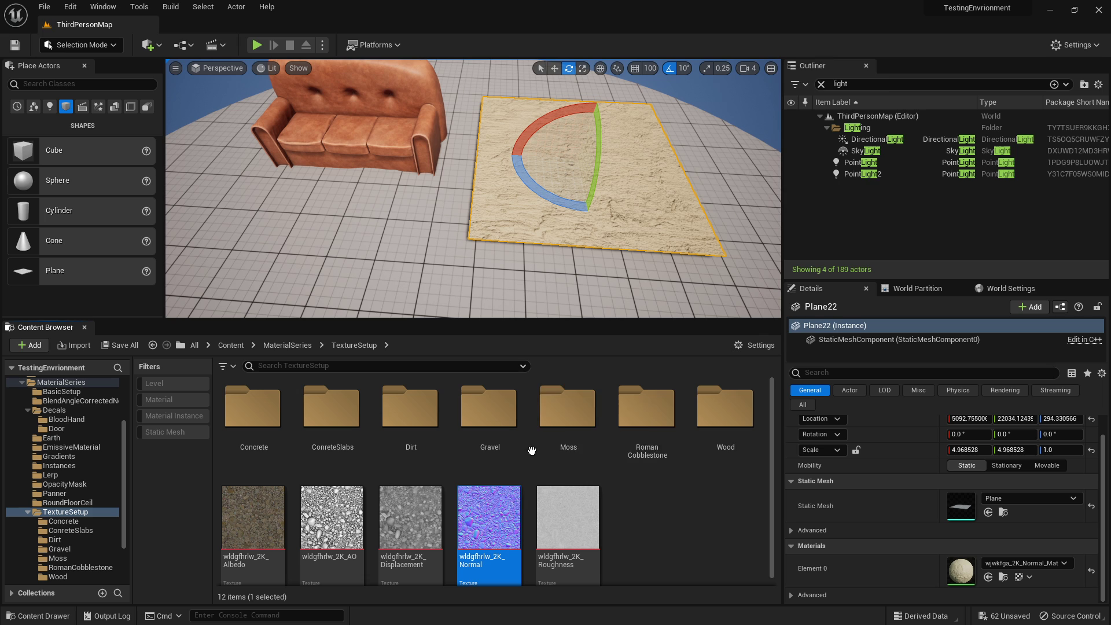
drag(685, 624, 442, 1)
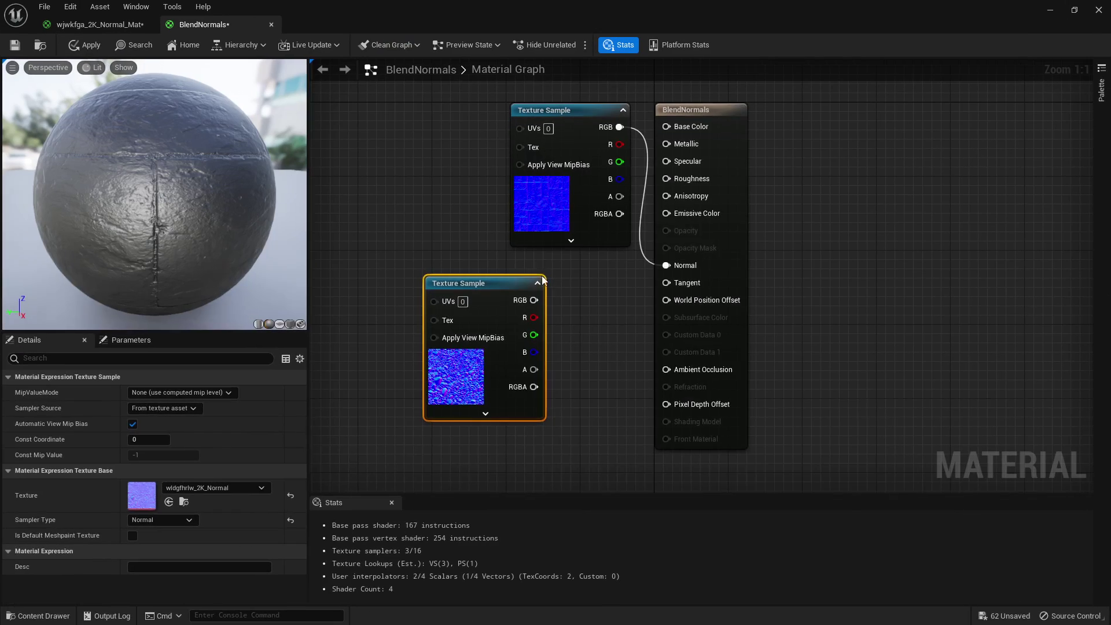
right_drag(542, 277, 597, 339)
drag(594, 258, 488, 258)
drag(382, 233, 521, 376)
drag(511, 260, 362, 288)
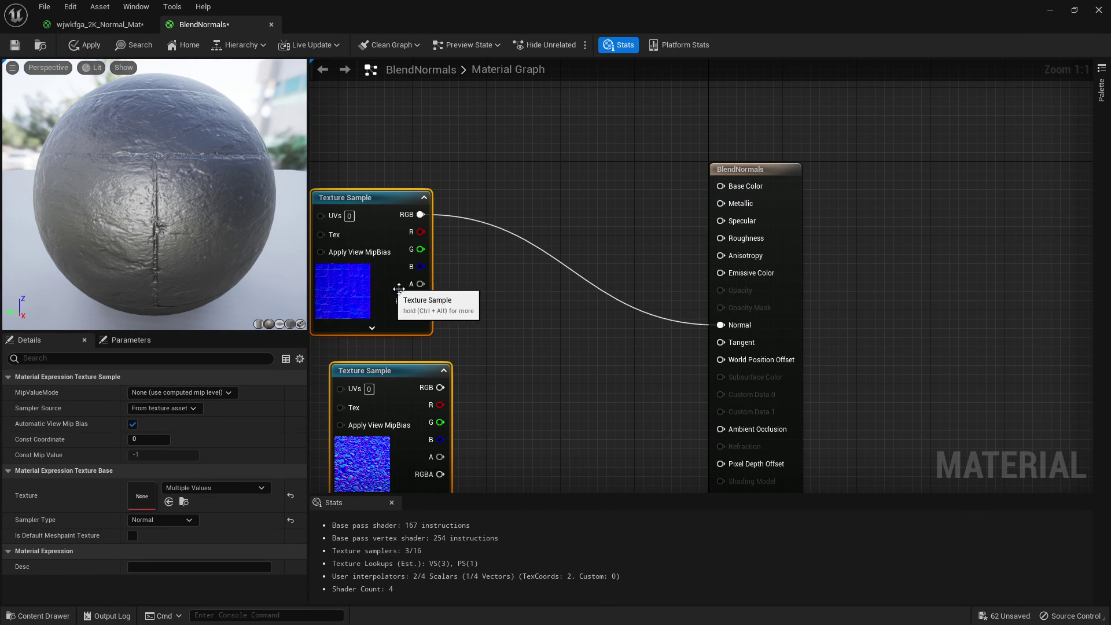
click(601, 206)
right_drag(535, 348, 640, 199)
drag(464, 309, 436, 376)
right_drag(579, 130, 568, 226)
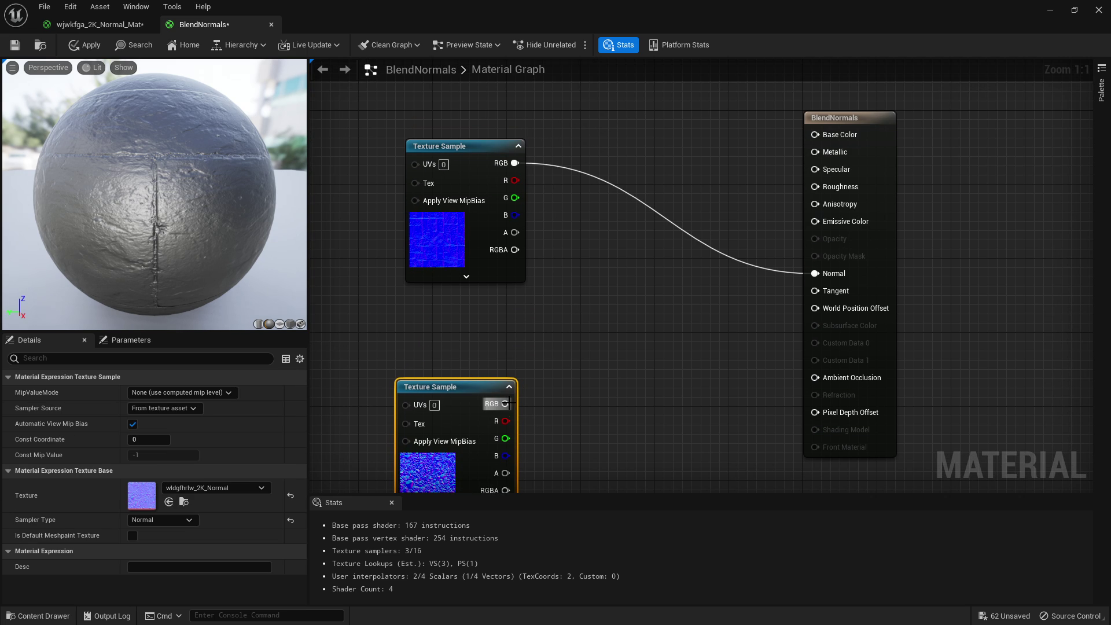
Step: Add a BlendAngleCorrectedNormals node fed by the RGB output of the lower texture sample
drag(506, 403, 595, 328)
text(blendnorm)
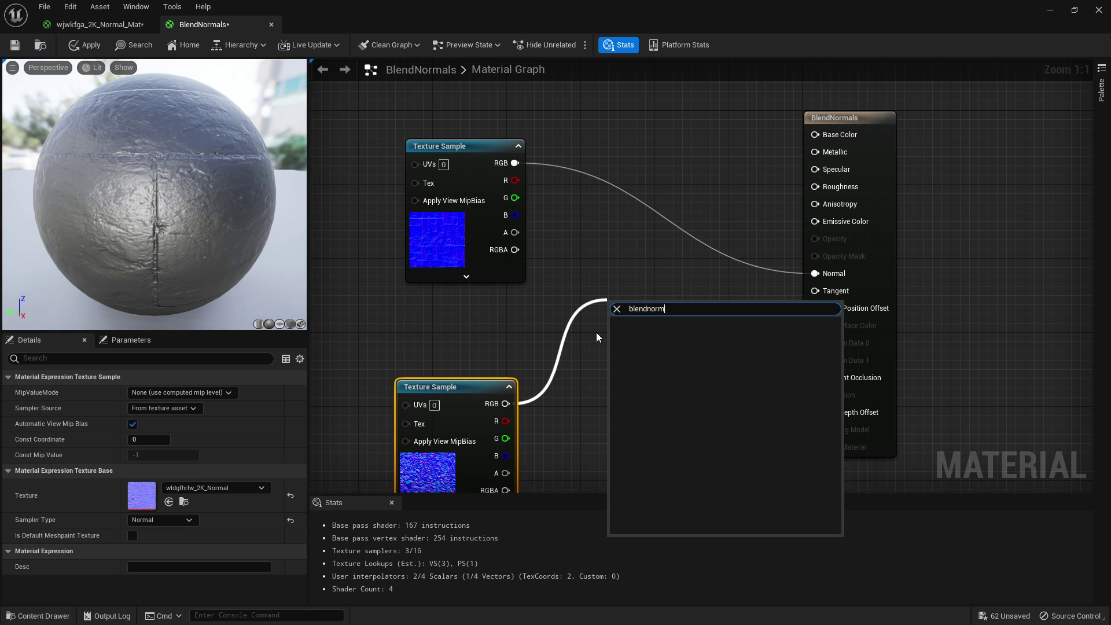
key(BackSpace)
key(BackSpace)
key(BackSpace)
key(BackSpace)
text(an)
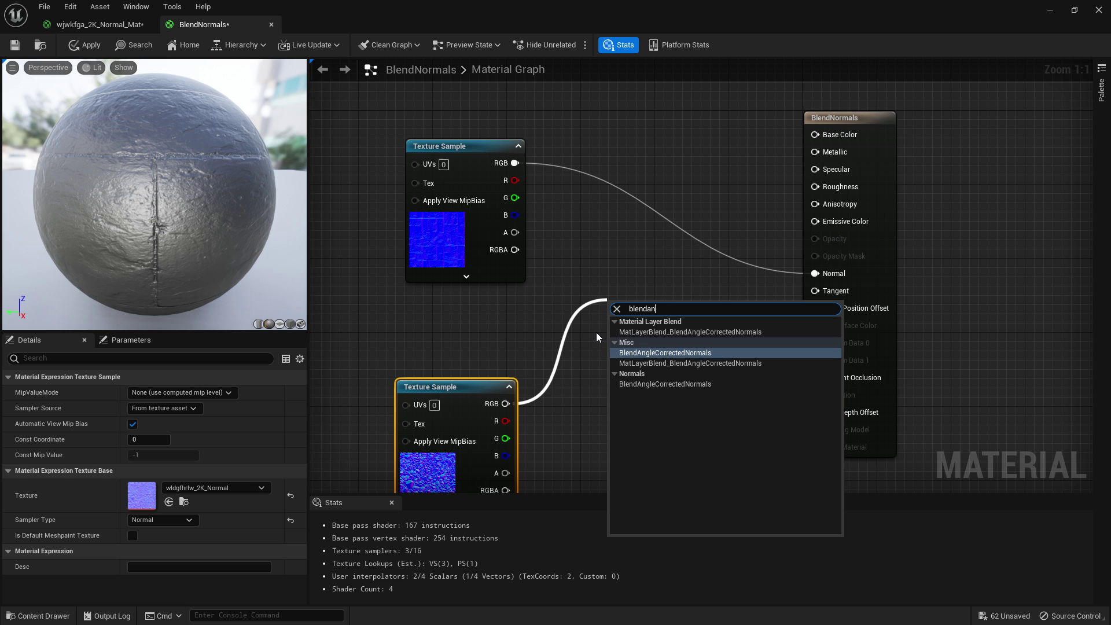
text(gle)
key(Return)
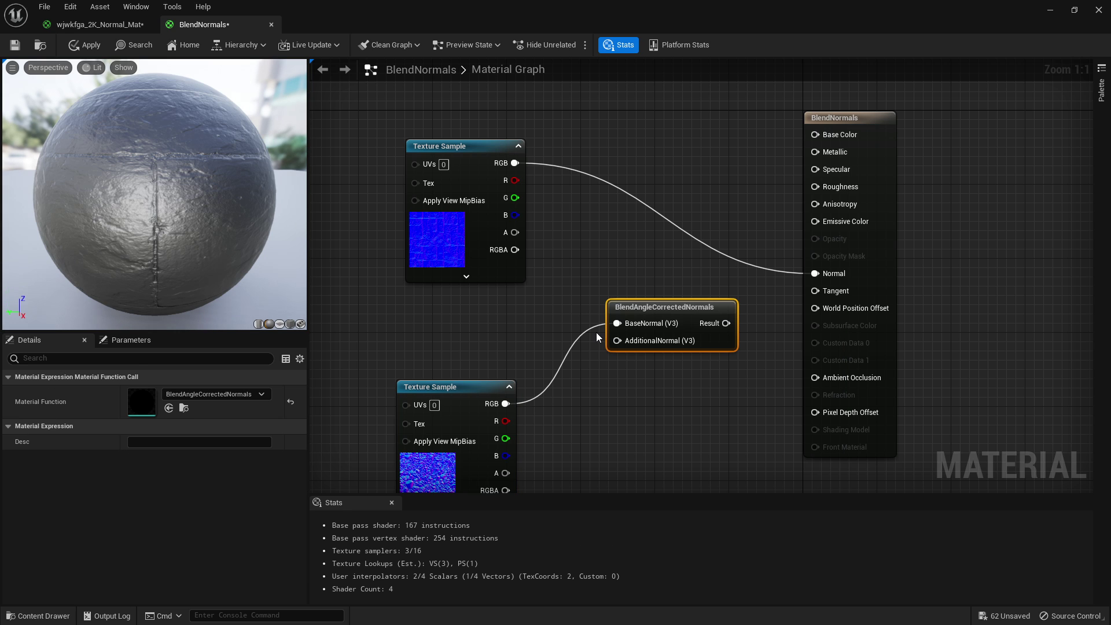
Step: Wire the upper sample into BaseNormal, the lower sample into AdditionalNormal, and the blend result into the material's Normal input
alt+click(500, 409)
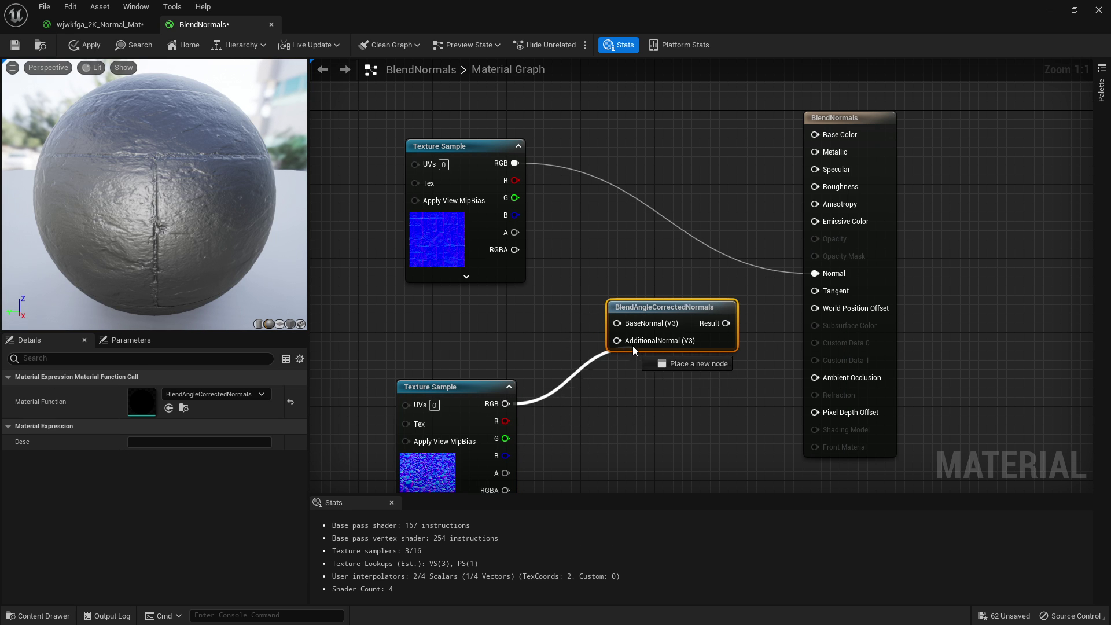
drag(633, 350, 624, 342)
drag(516, 165, 618, 326)
right_drag(676, 286, 624, 282)
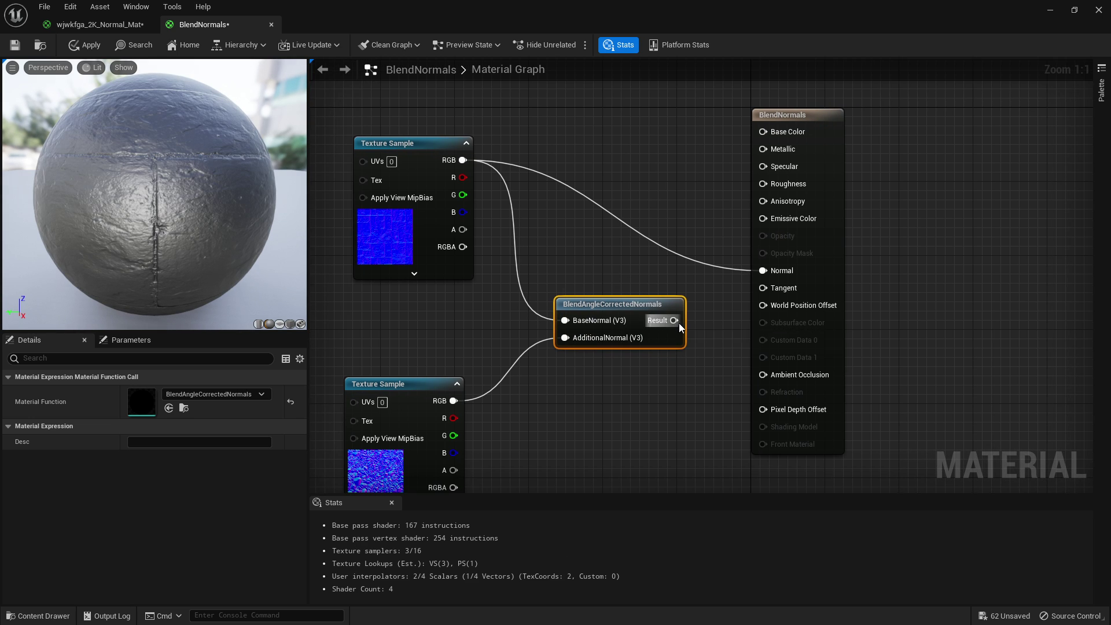
drag(783, 280, 783, 280)
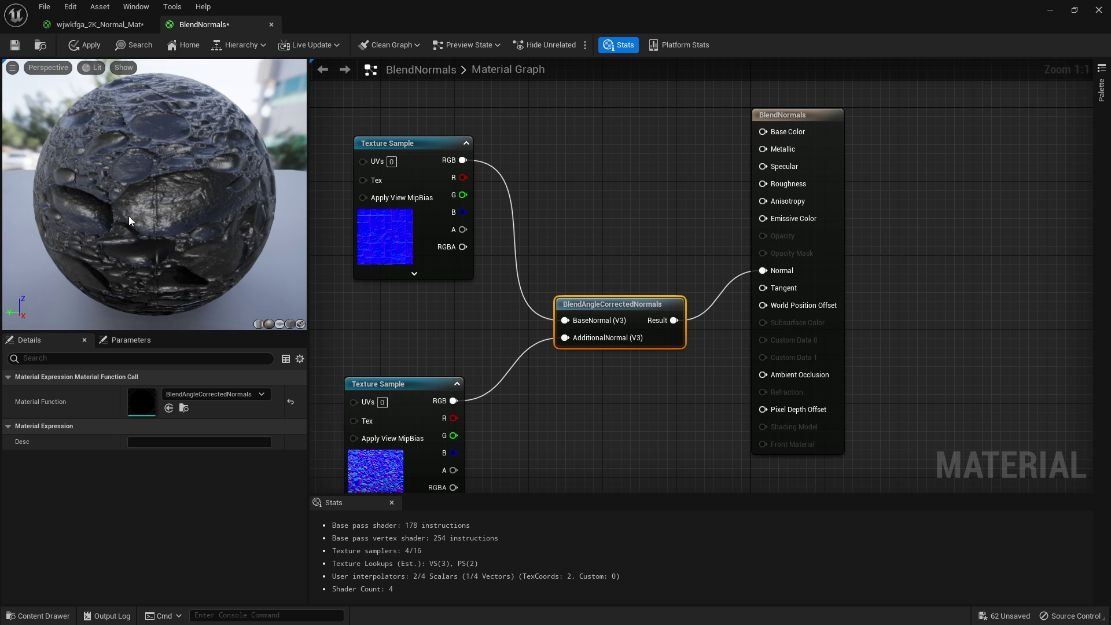
drag(129, 200, 133, 223)
Step: Move the lower texture sample away from the blend node and add a FlattenNormal node fed by its RGB output
right_drag(589, 434, 637, 346)
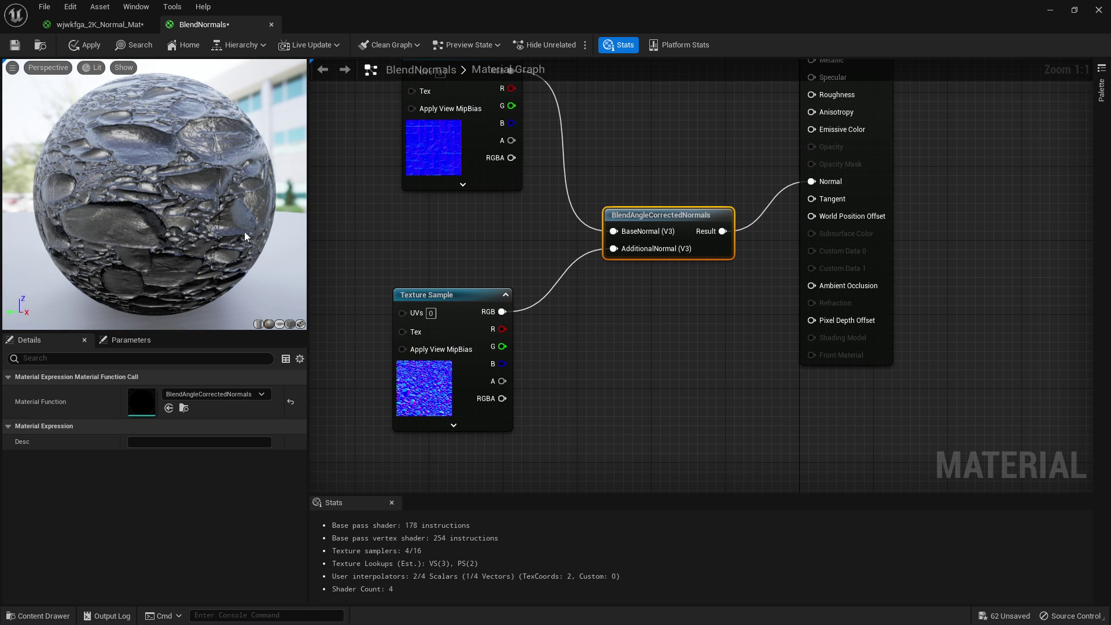
right_drag(579, 367, 744, 363)
drag(665, 291, 460, 295)
drag(538, 296, 541, 294)
text(flatten)
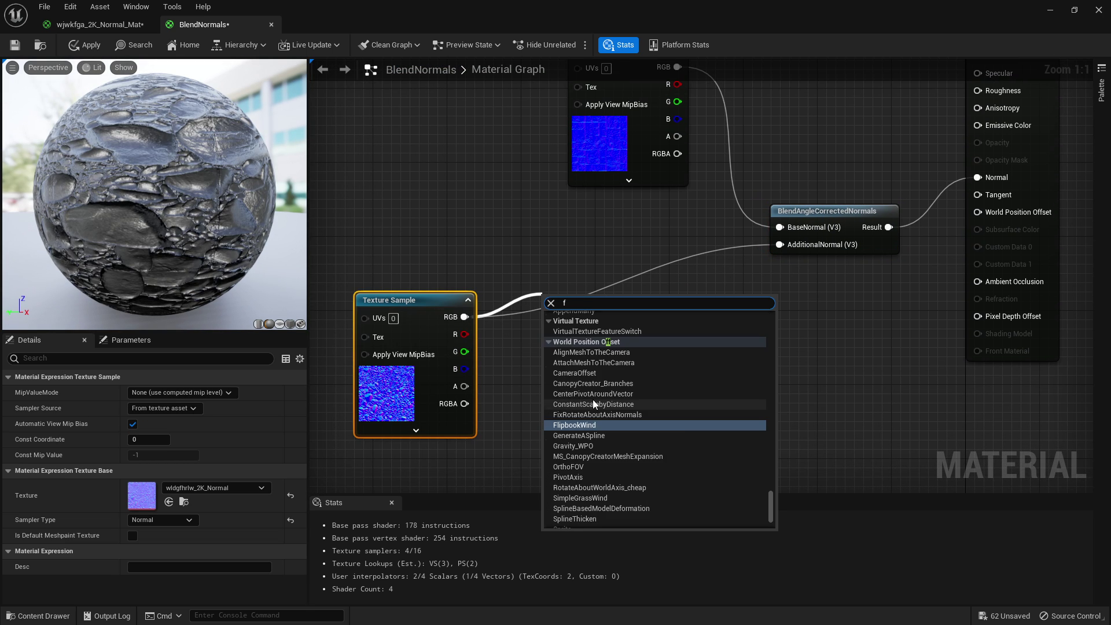
key(Return)
Step: Connect a new Constant to the Flatness input and the FlattenNormal result to AdditionalNormal of the blend node
key(1)
click(516, 383)
drag(580, 405, 562, 377)
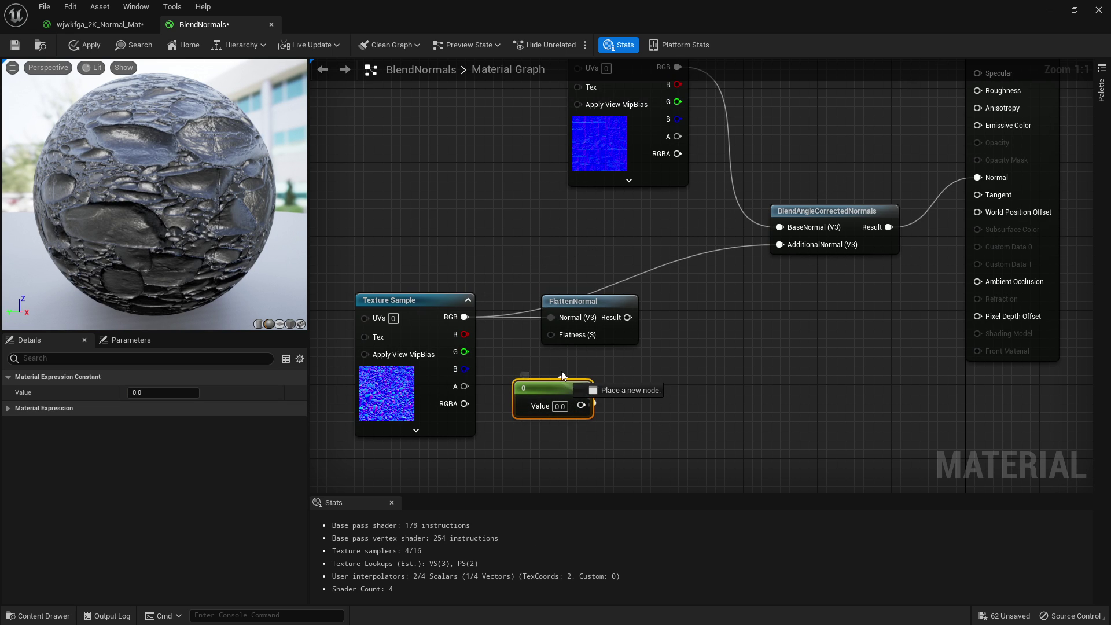
drag(628, 318, 699, 302)
drag(648, 327, 646, 332)
Step: Set the Flatness constant to 0.5 and check the blended normals on the preview sphere
click(529, 387)
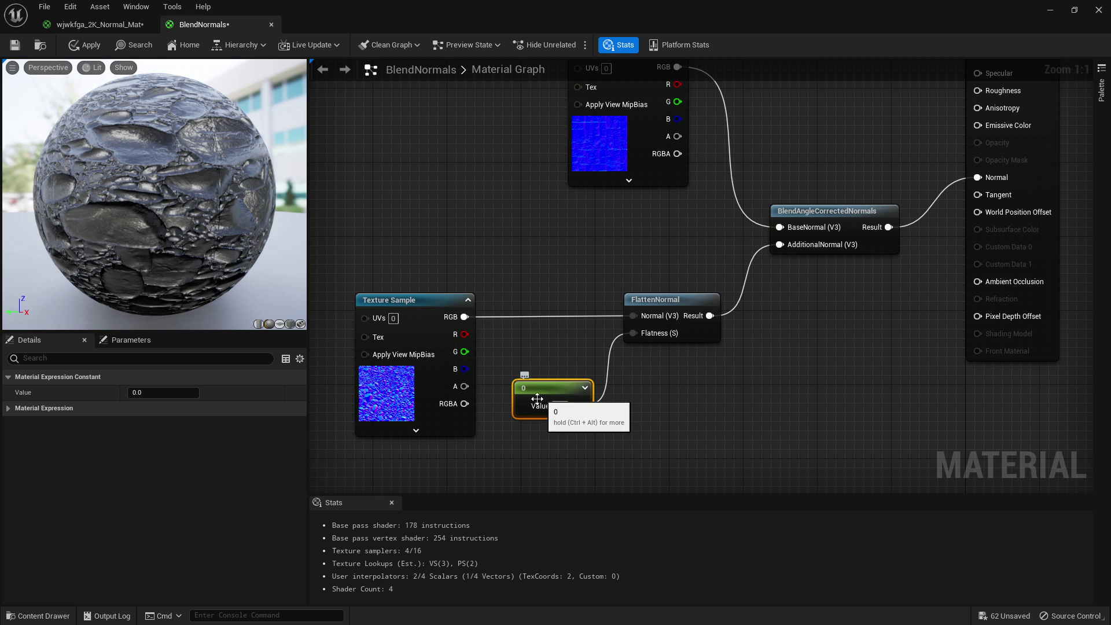
text(0.5)
key(Return)
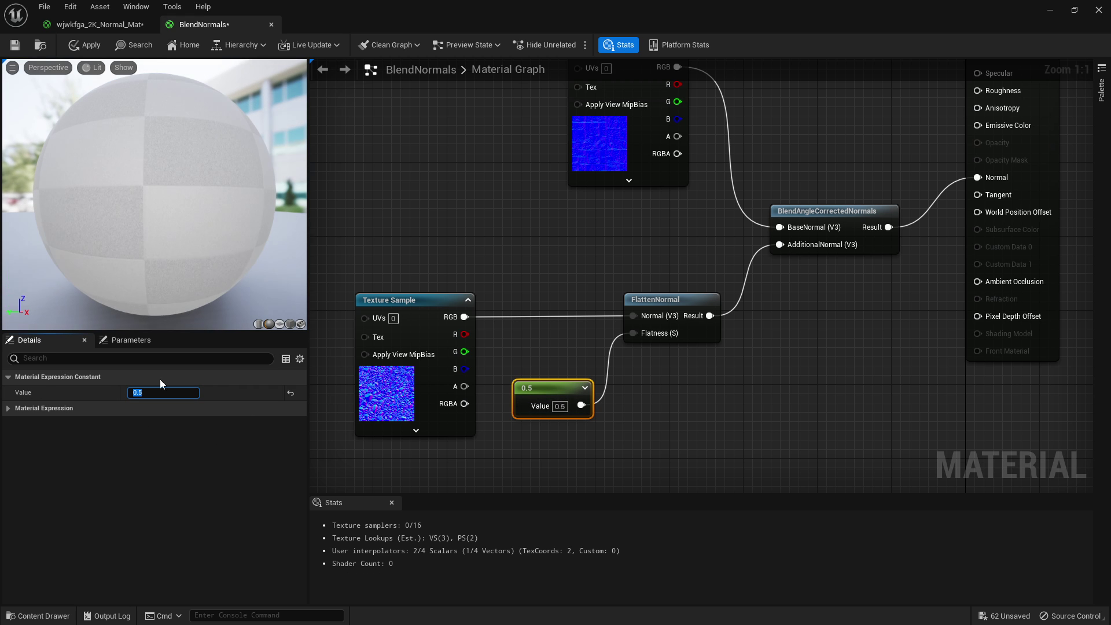
drag(155, 214, 154, 214)
Step: Add a Constant3Vector node above the blend node and connect it to the material's Base Color
right_drag(748, 198, 664, 239)
right_drag(716, 140, 576, 216)
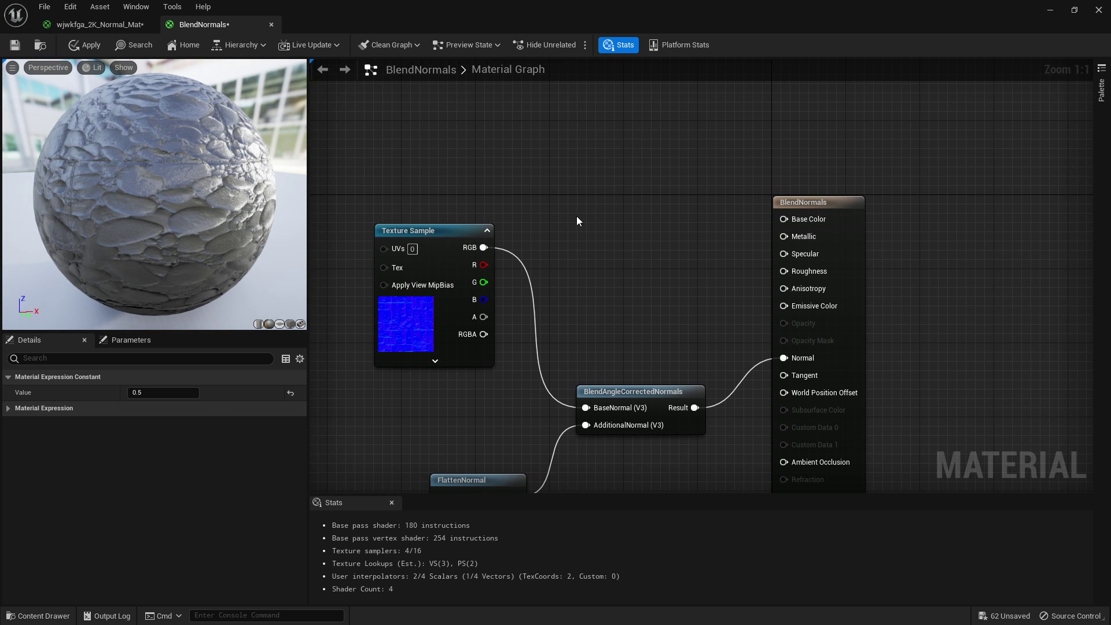
key(3)
click(642, 169)
drag(754, 194, 683, 180)
drag(787, 215, 783, 219)
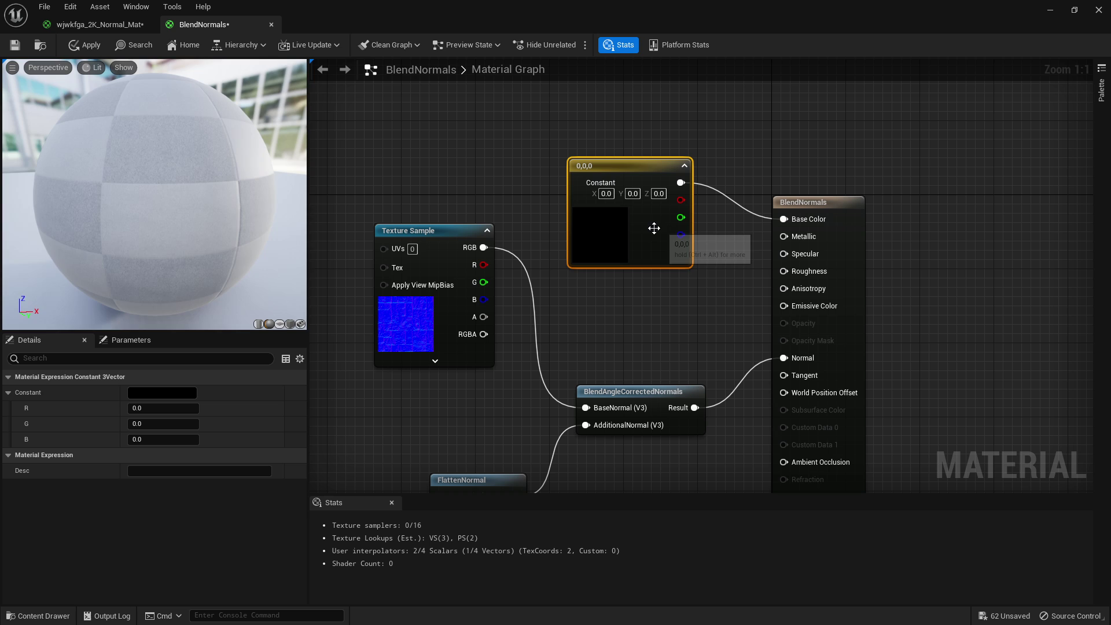
Step: Set the Base Color vector to yellow with R 1.0, G 0.583224 and B 0.011788
click(172, 393)
click(241, 433)
drag(234, 433, 288, 448)
drag(342, 389, 341, 358)
click(329, 603)
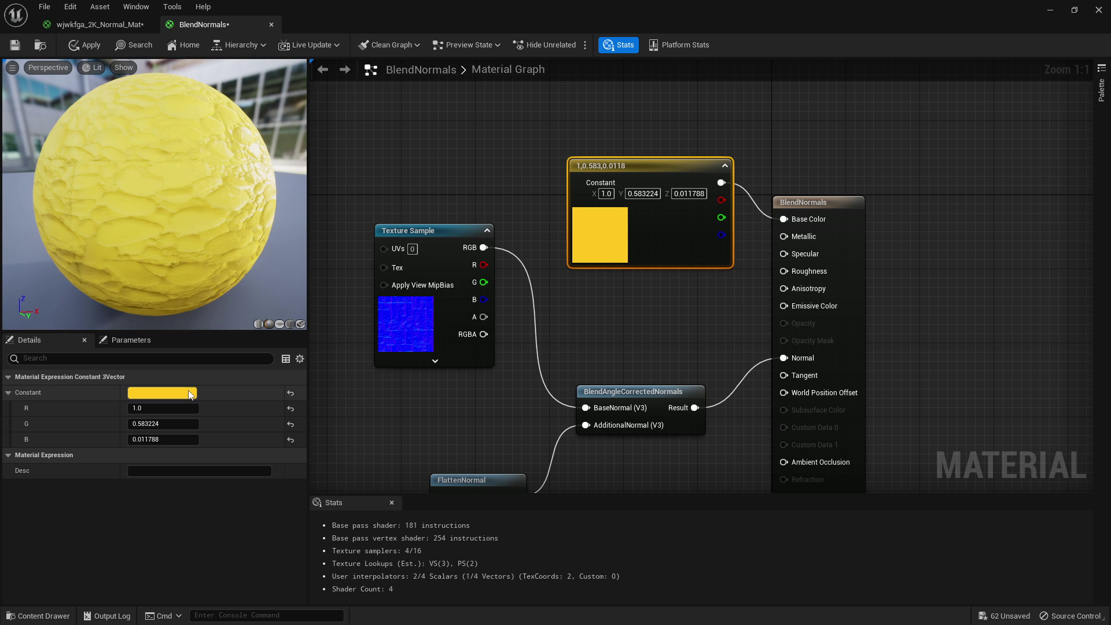
Step: Set the Base Color vector to dark orange with R 0.3125, G 0.094385 and B 0.0, and inspect the preview sphere
click(162, 393)
drag(313, 429, 323, 437)
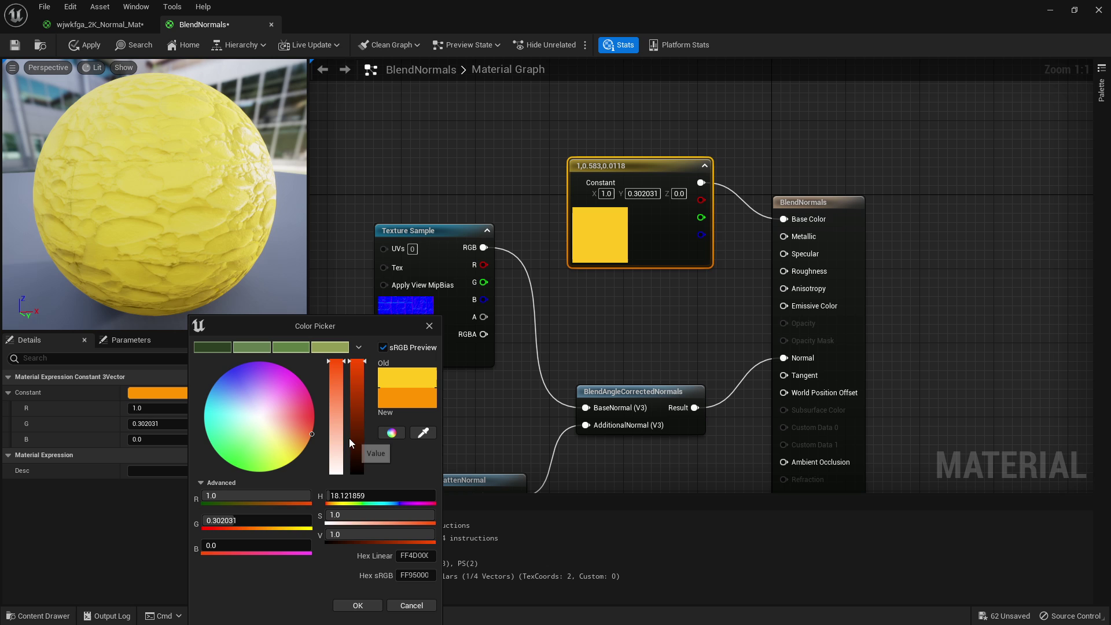
click(357, 604)
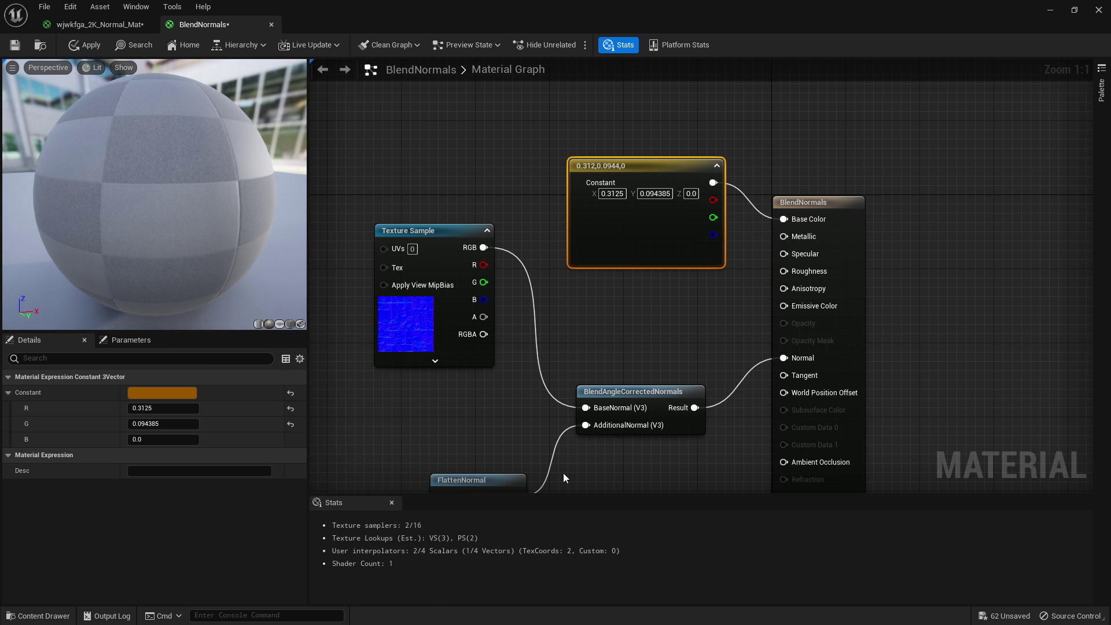
mouse_move(196, 224)
mouse_down()
mouse_move(139, 223)
mouse_move(196, 224)
mouse_up()
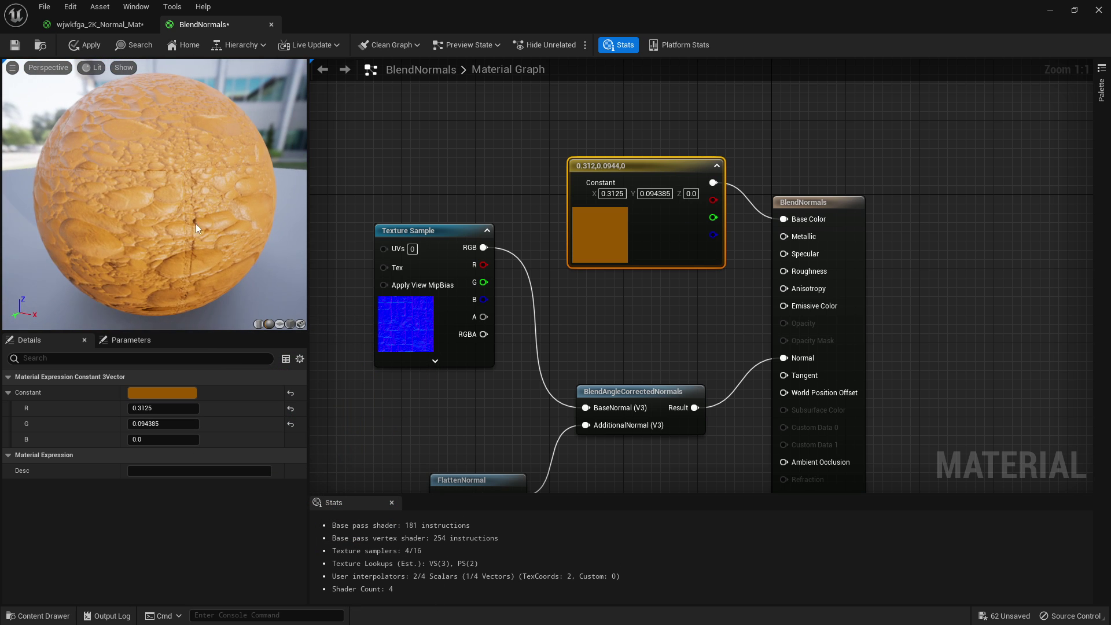
Step: Preview the BlendAngleCorrectedNormals node on a plane mesh and examine the blended normals of both textures up close
click(661, 388)
right_click(661, 389)
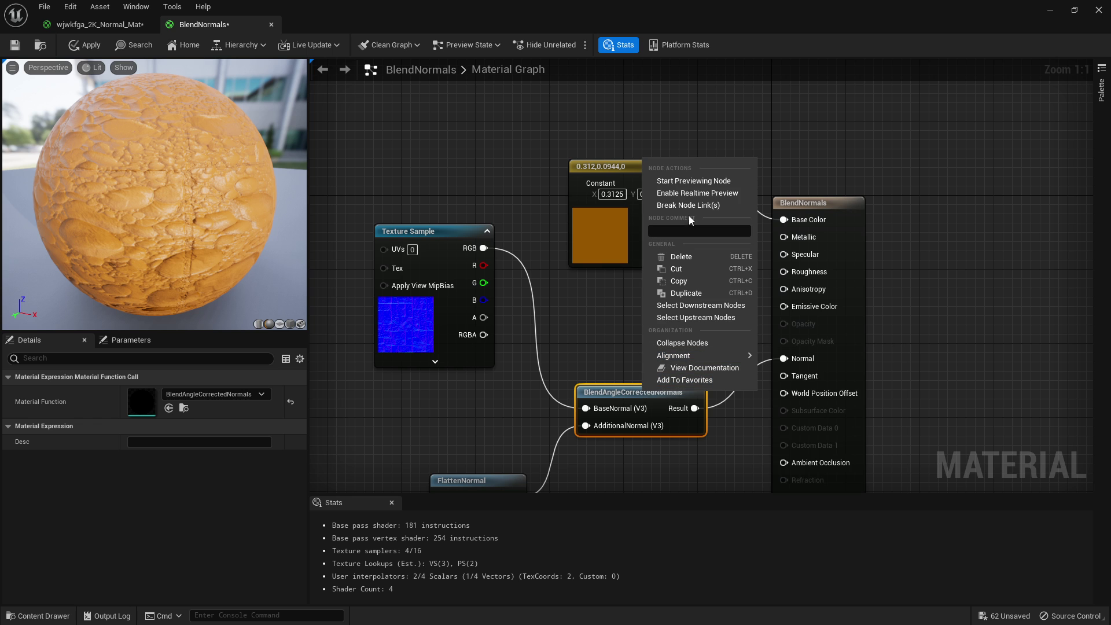
click(683, 179)
click(280, 323)
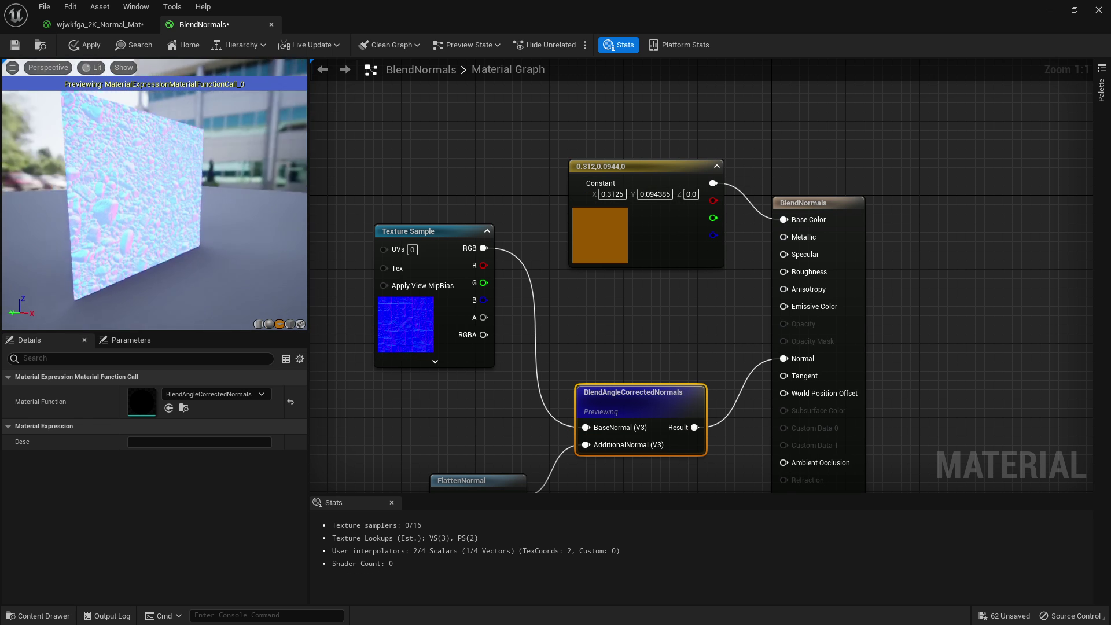
drag(154, 215, 200, 194)
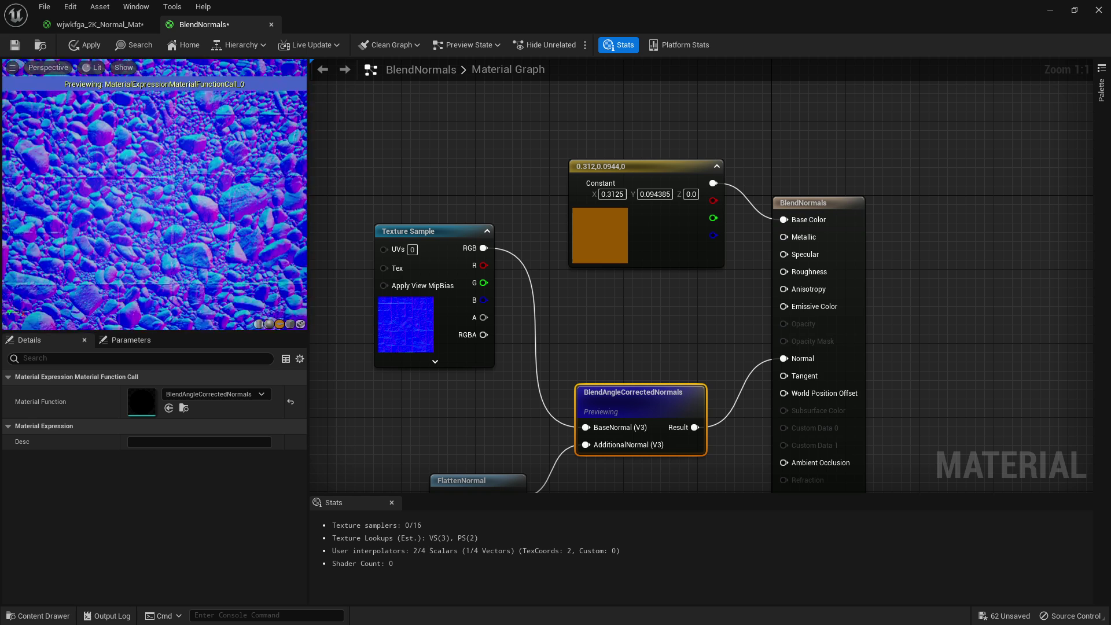
scroll(142, 160, up, 3)
click(401, 343)
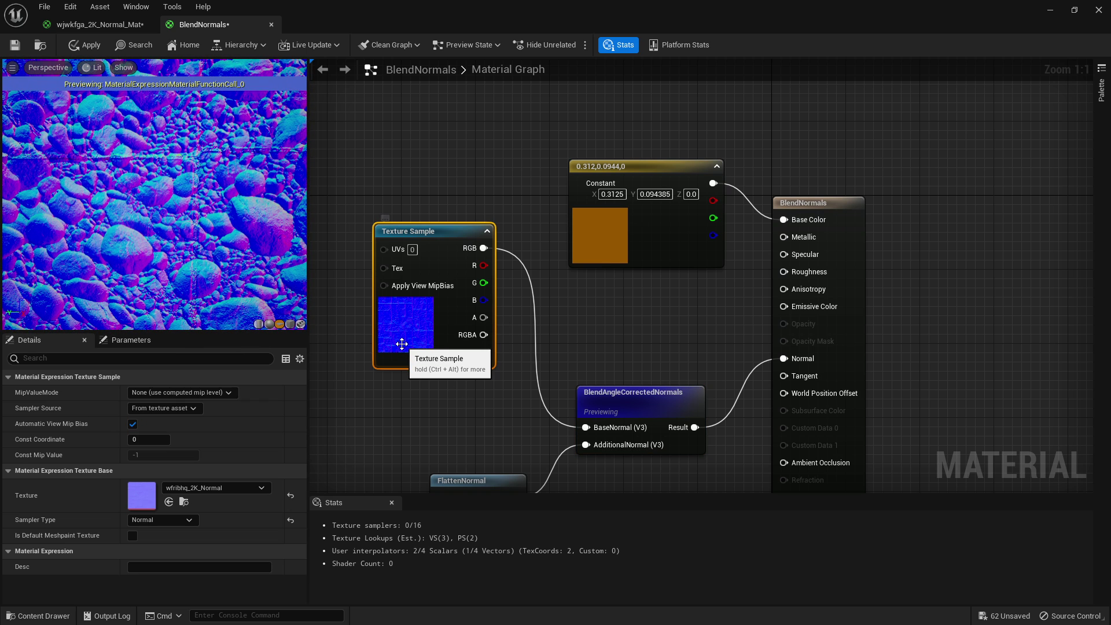
mouse_move(132, 168)
mouse_down()
mouse_move(133, 155)
mouse_move(132, 167)
mouse_up()
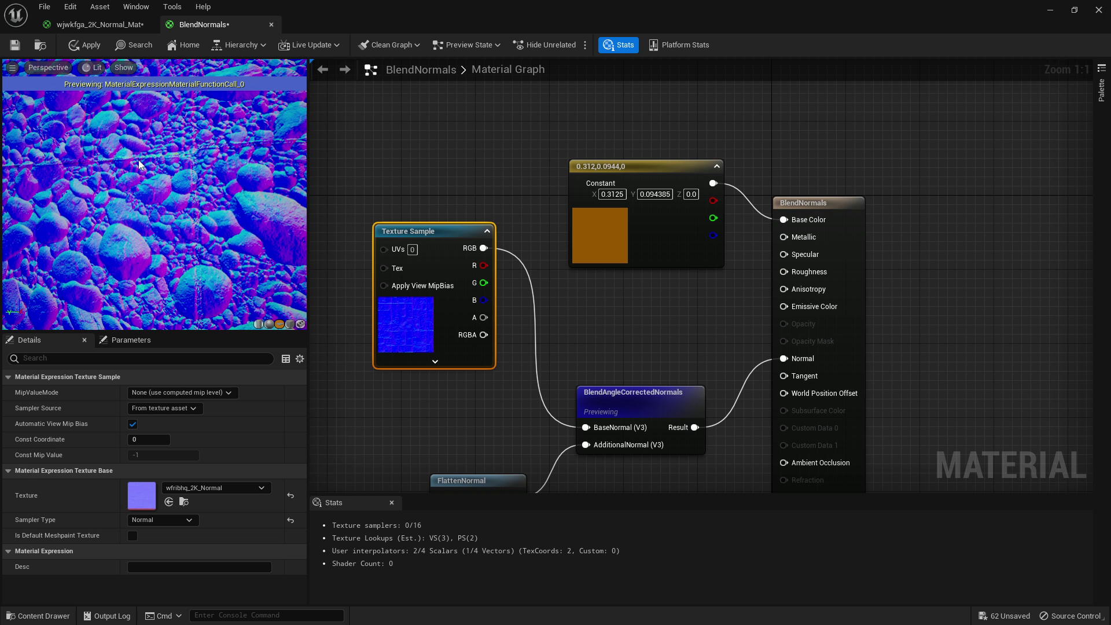
mouse_move(158, 154)
mouse_down()
mouse_move(193, 156)
mouse_move(158, 158)
mouse_up()
right_drag(598, 313, 569, 260)
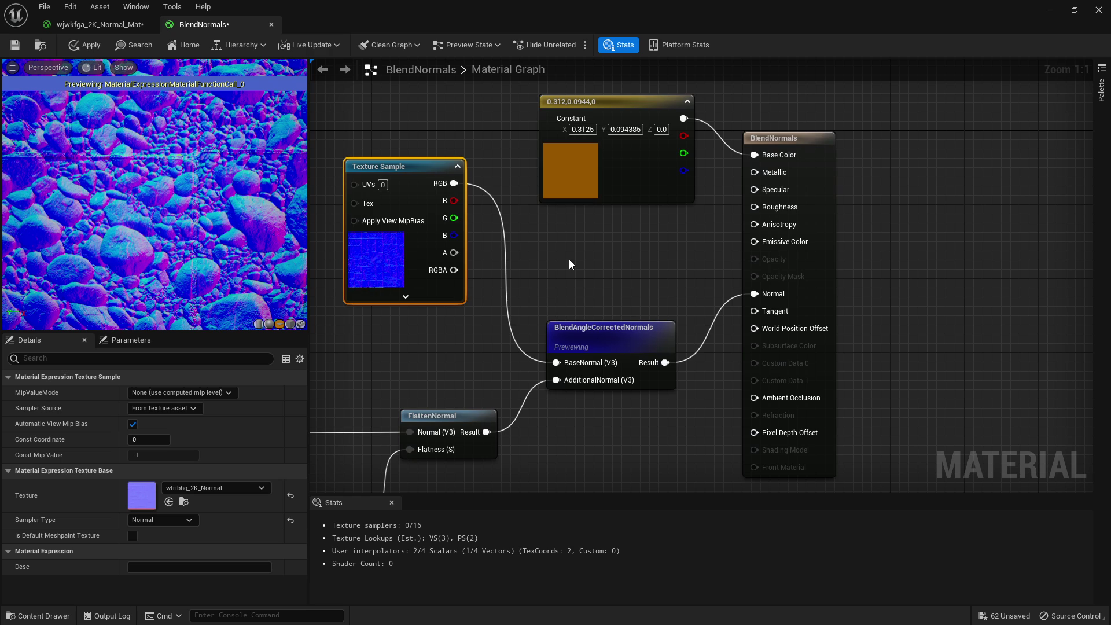